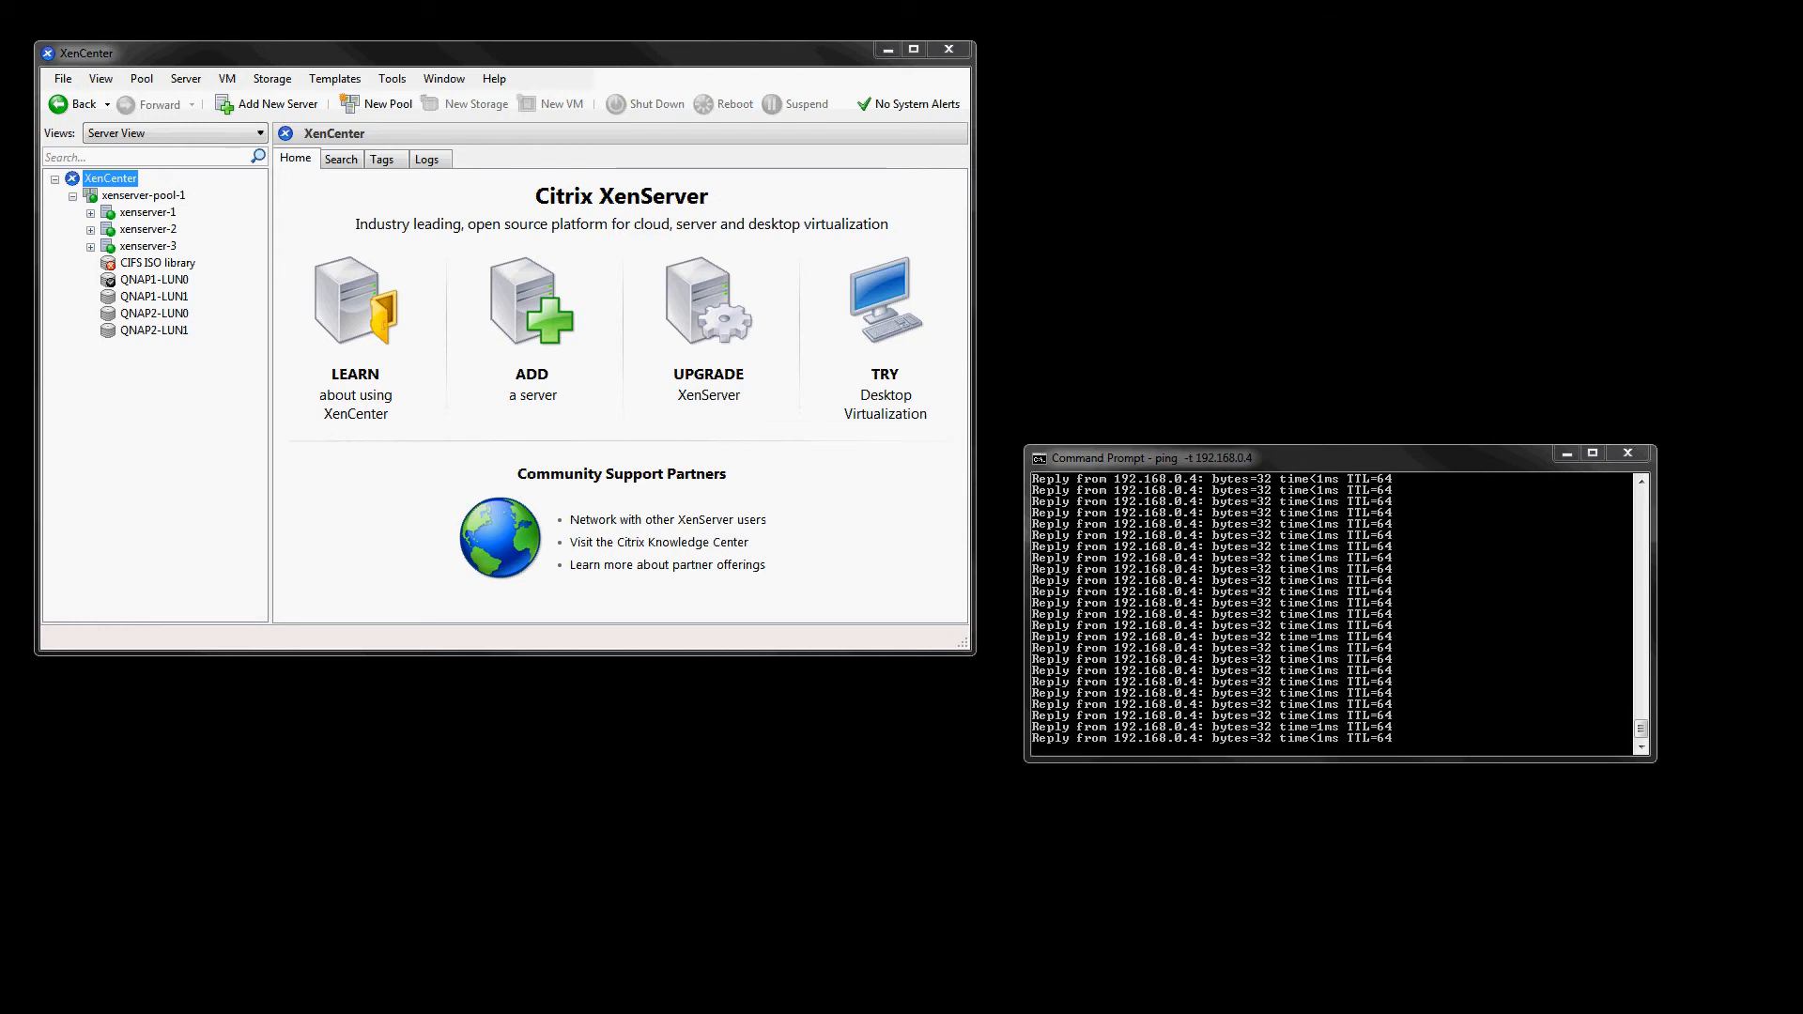
- Look over the QNAP TS-112 NAS and TP-Link TL-SG1016D switch product pages in the browser, then close it
key(alt+Tab)
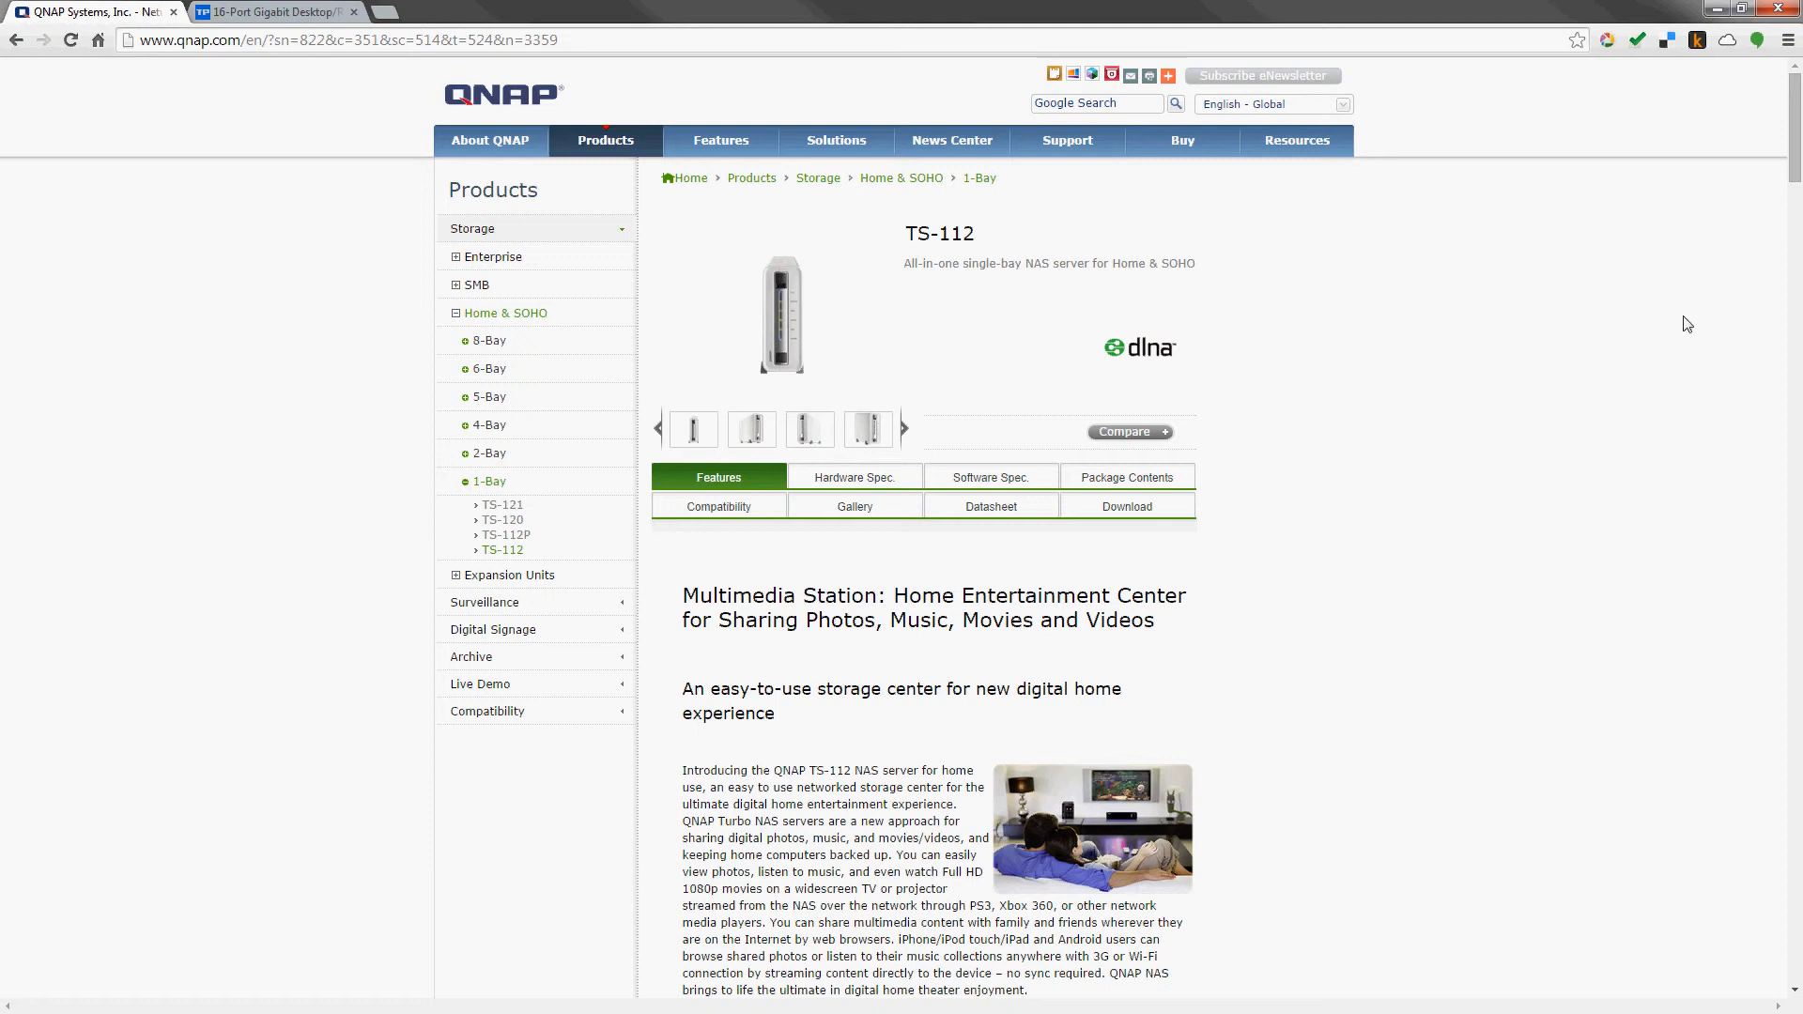
click(1717, 13)
click(303, 21)
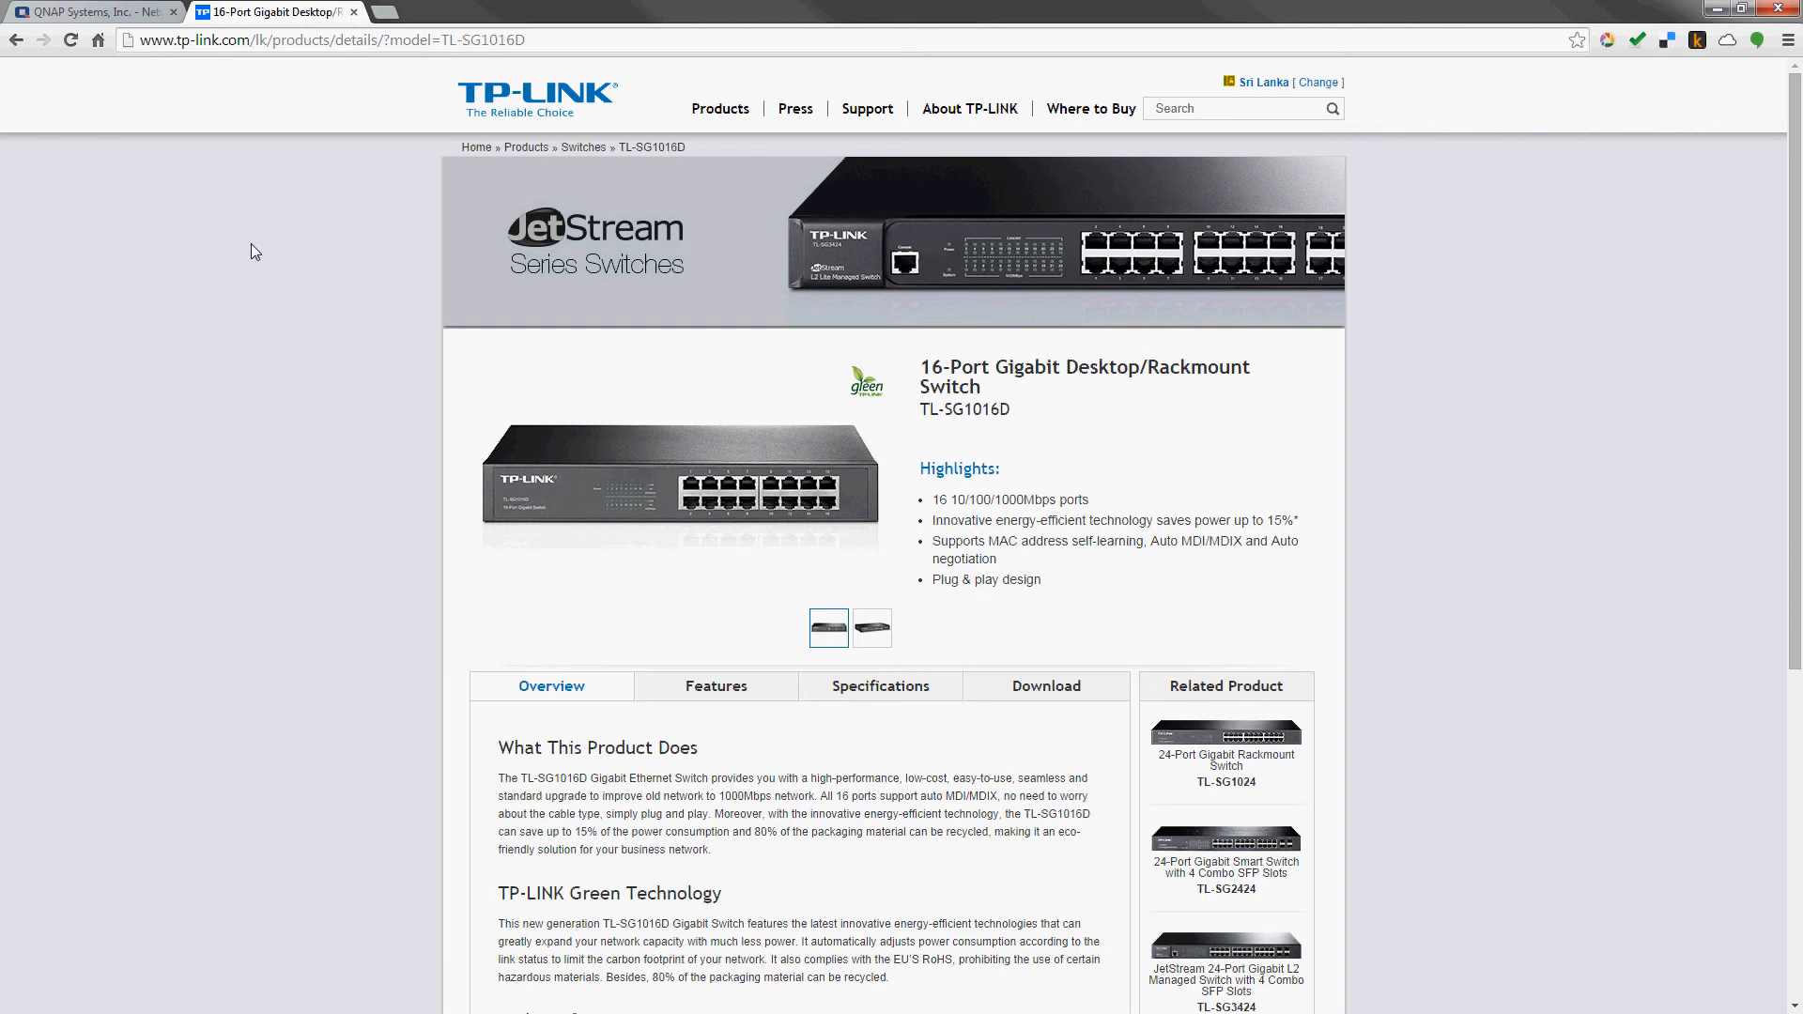
click(1773, 10)
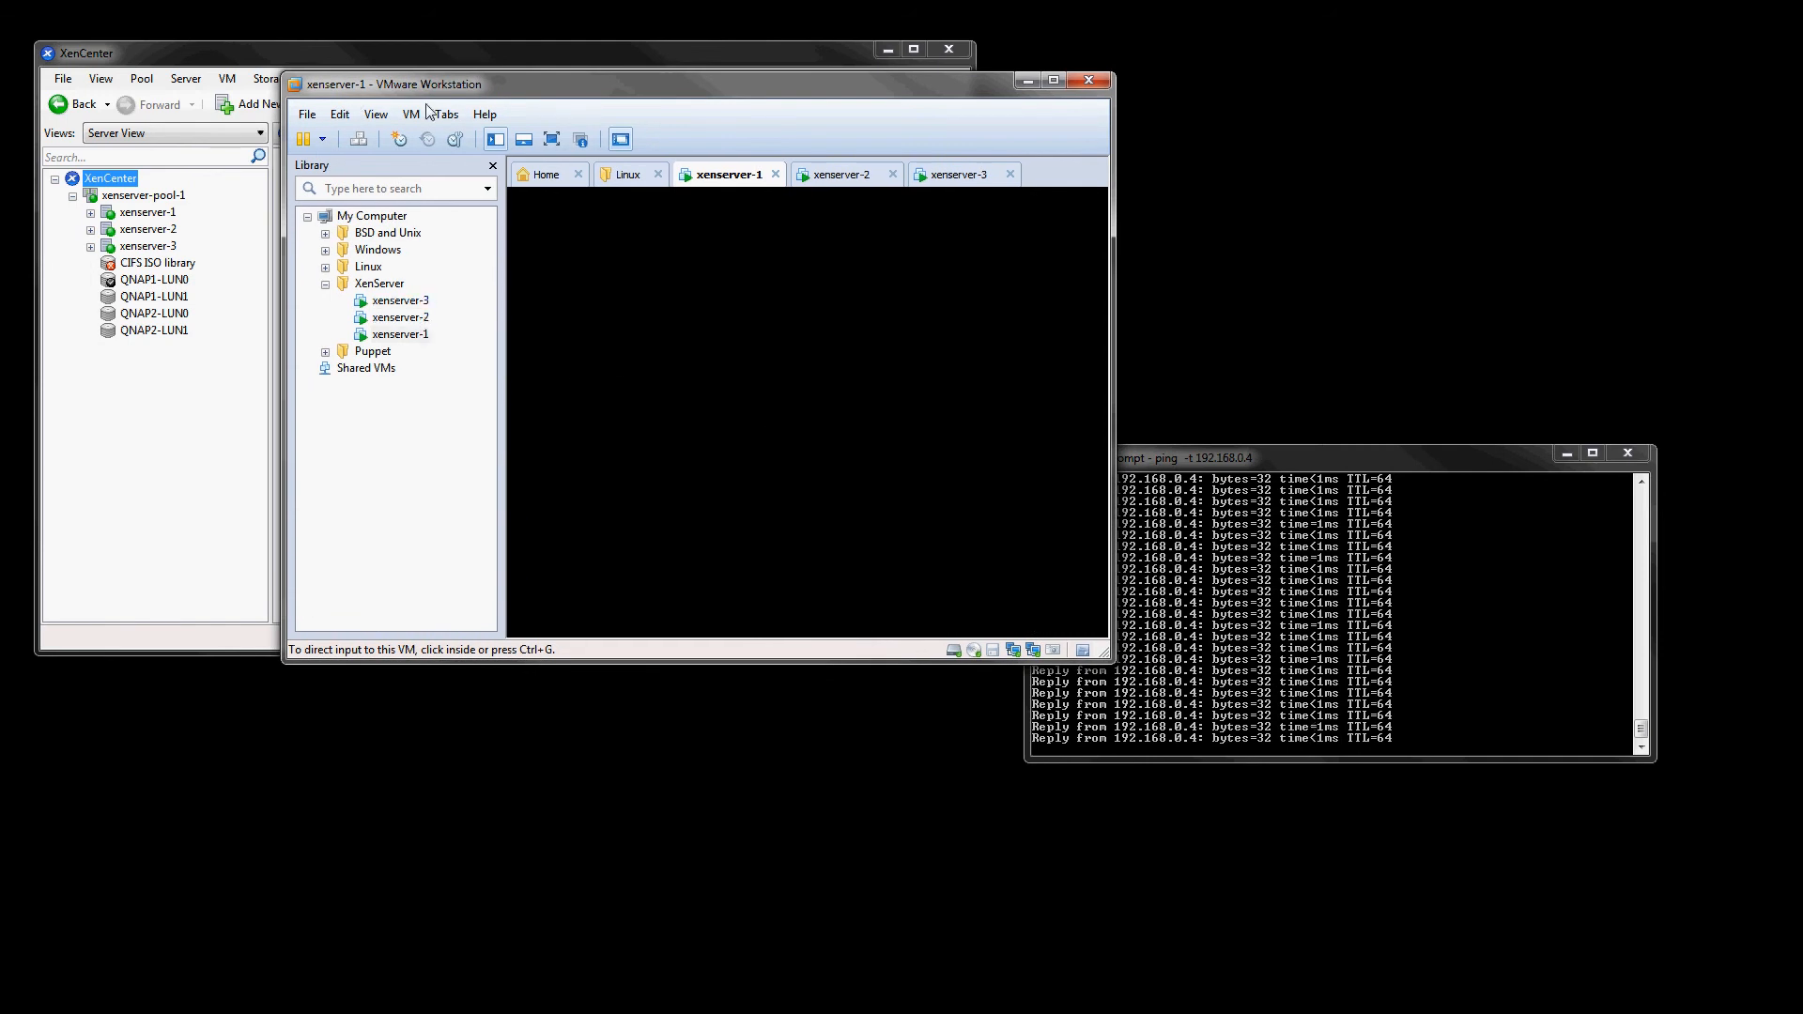
- Browse the XenServer host VMs in VMware Workstation and open the xenserver-1 console's status display
click(394, 338)
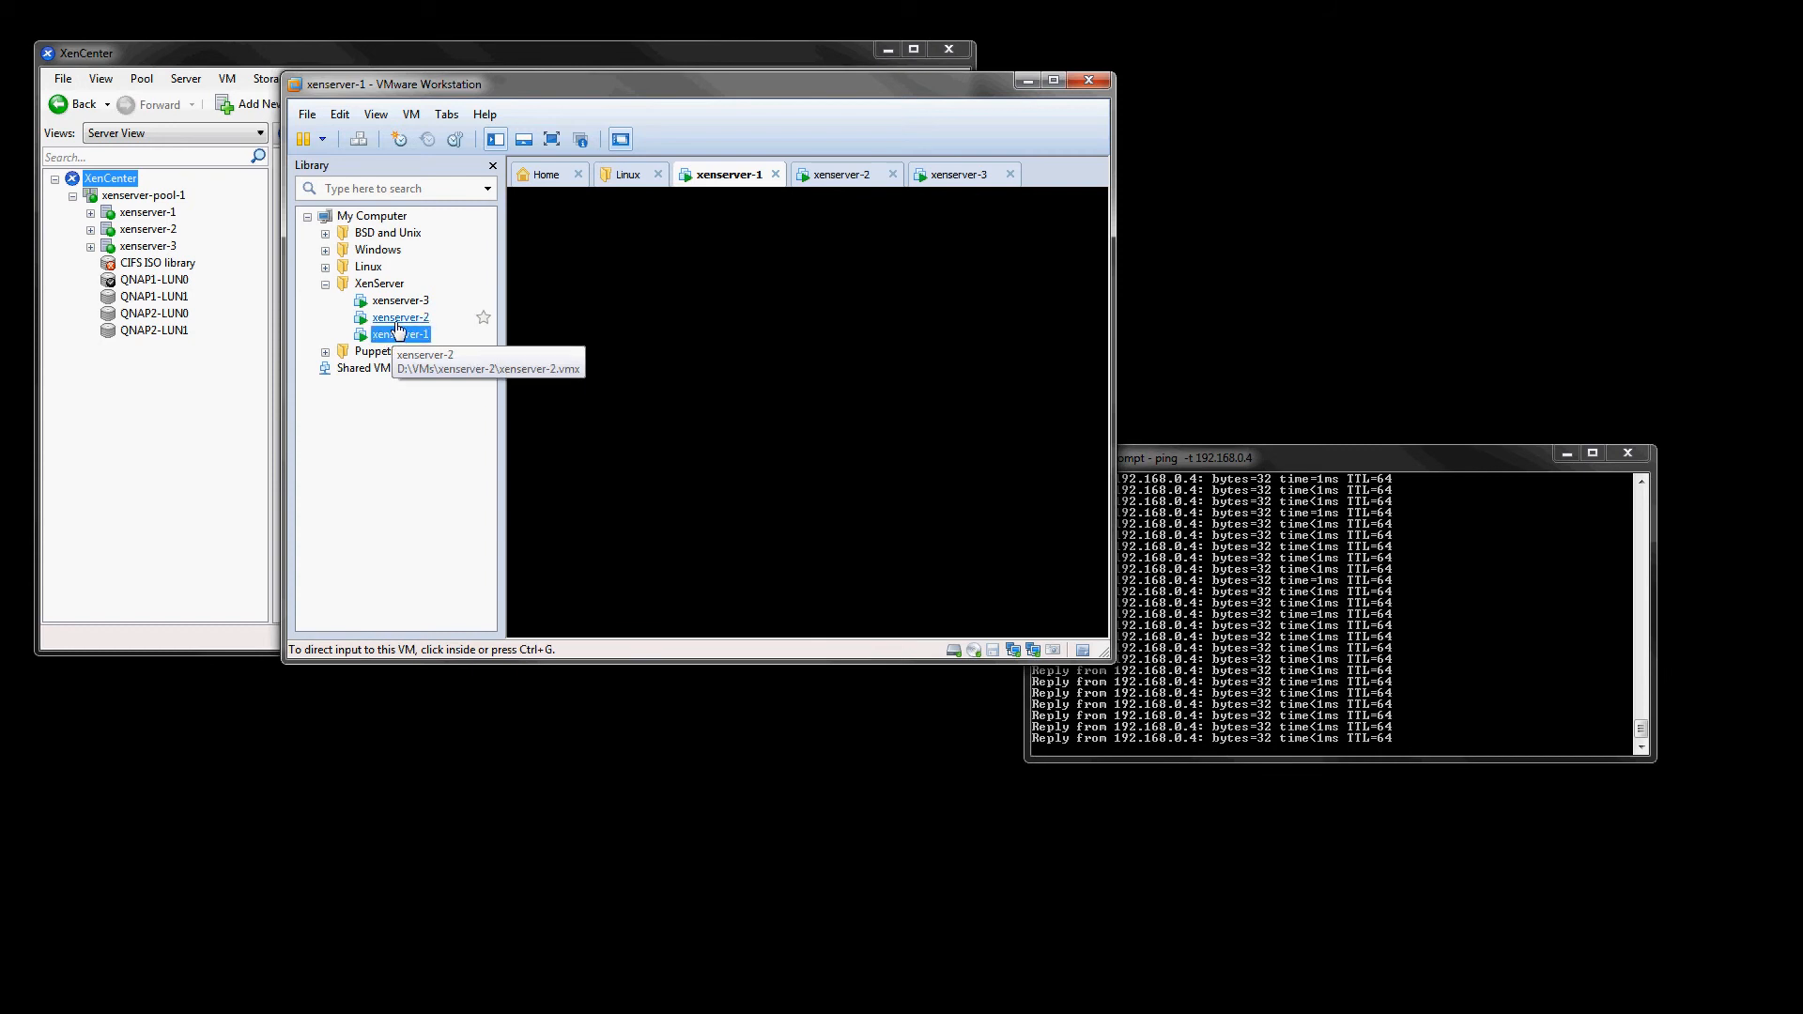
click(398, 321)
click(399, 302)
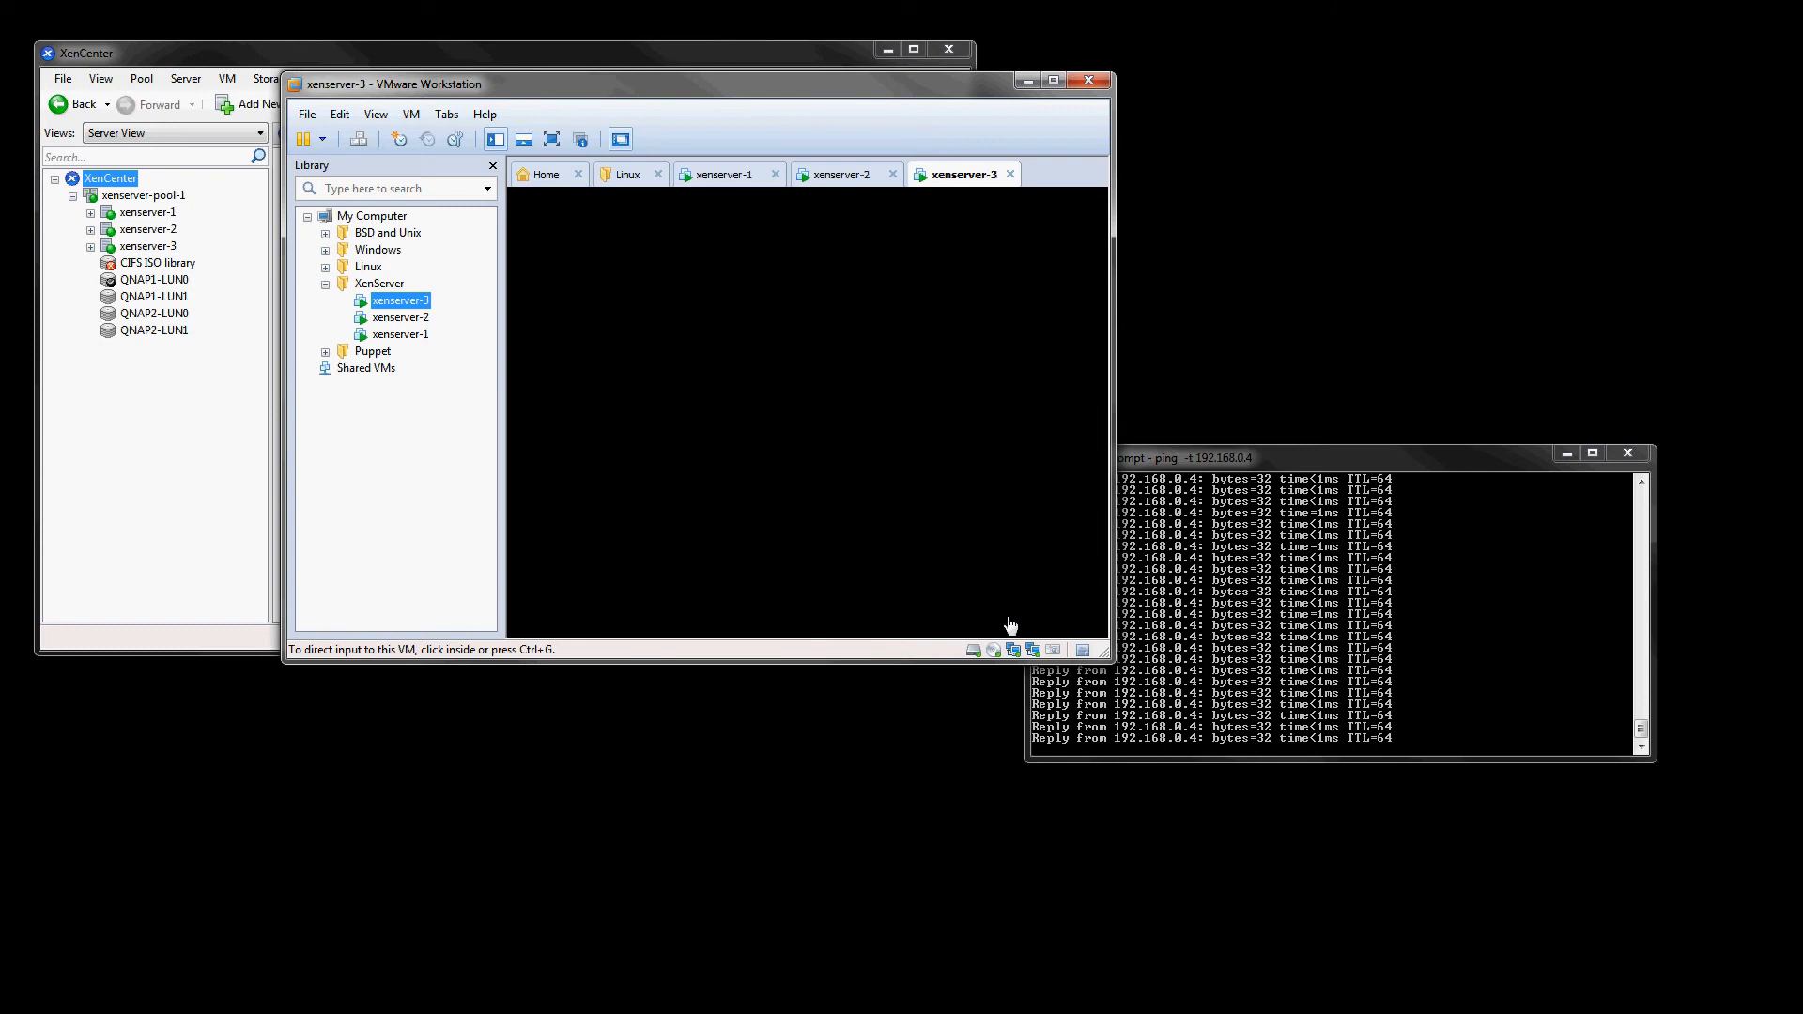
drag(1105, 655, 1194, 678)
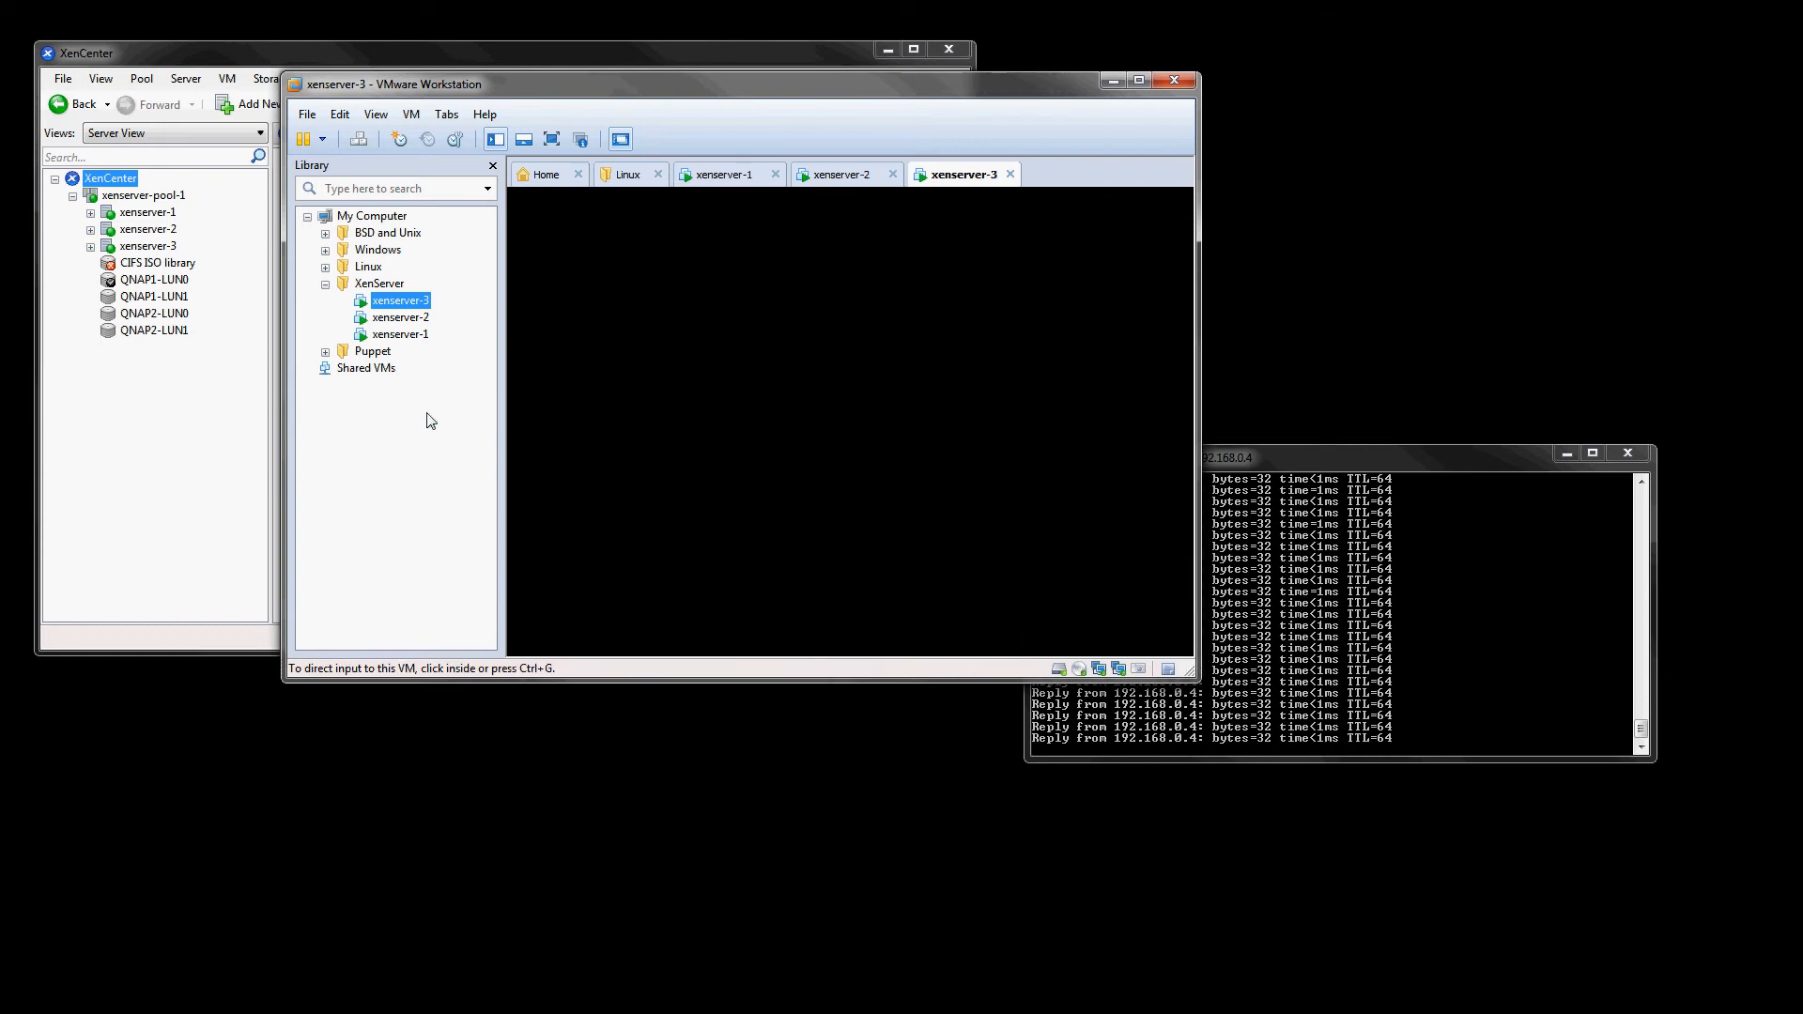
click(416, 338)
double_click(416, 338)
click(695, 387)
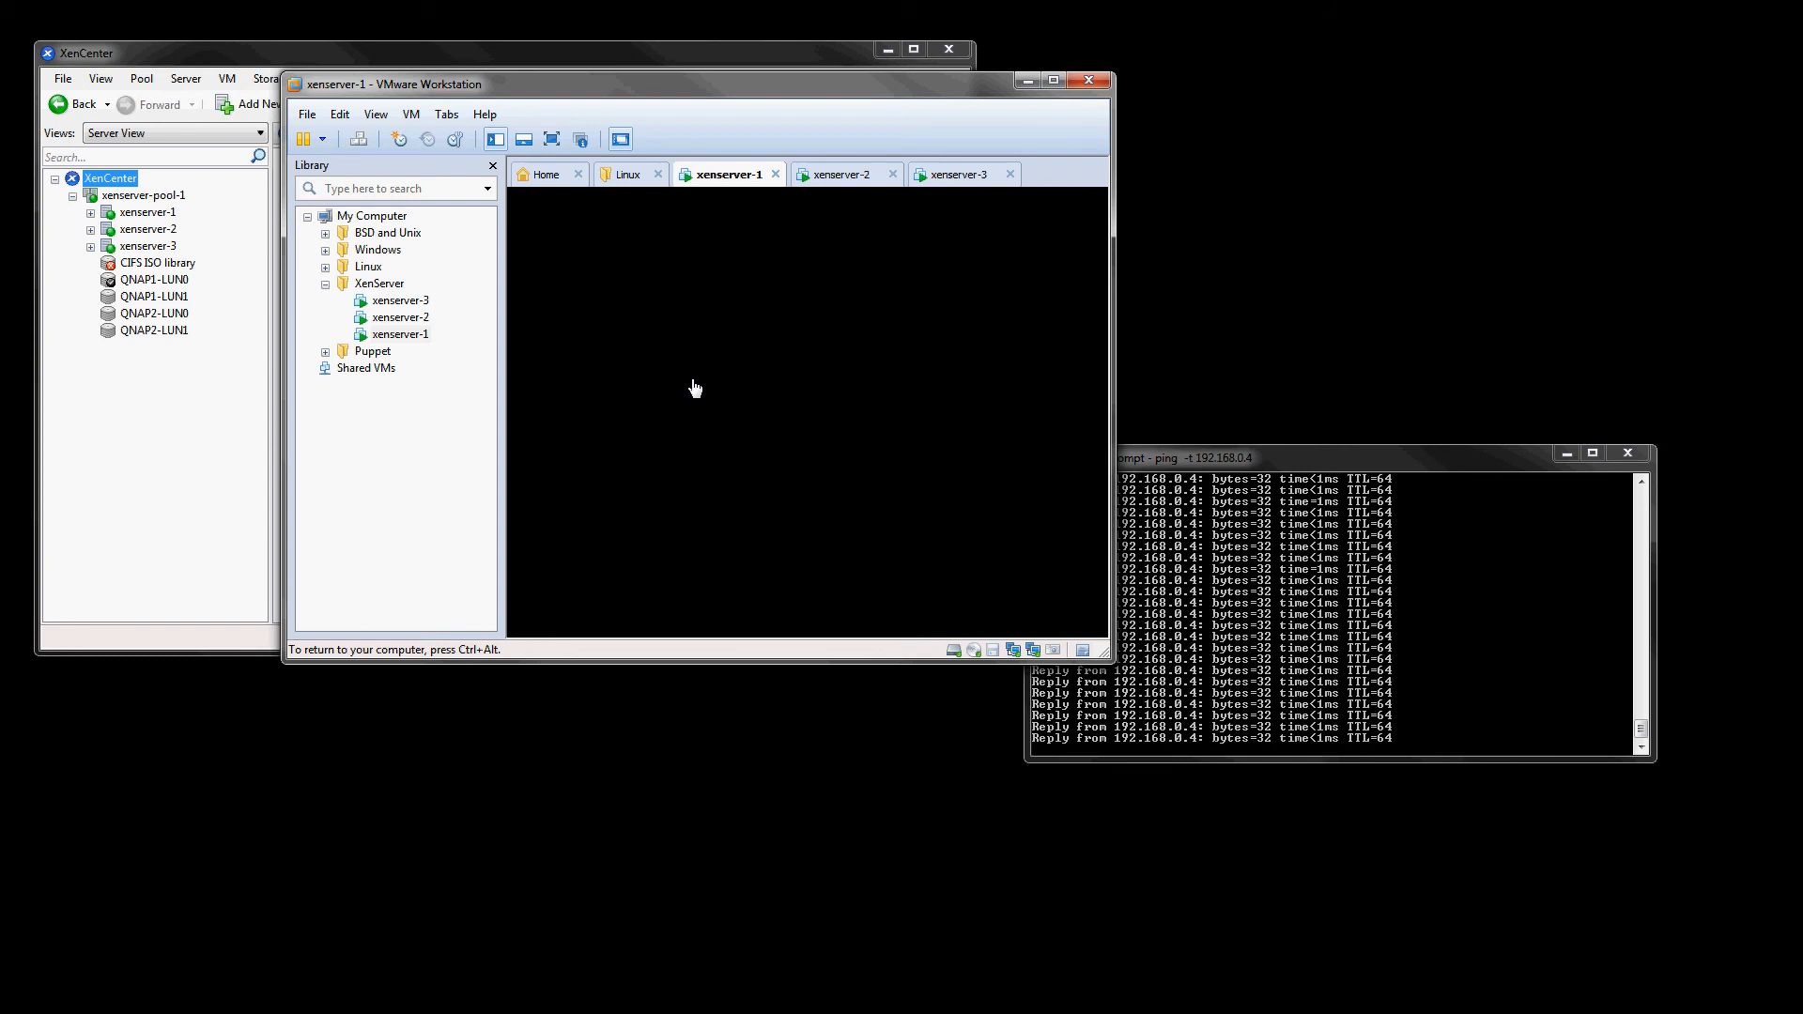
key(space)
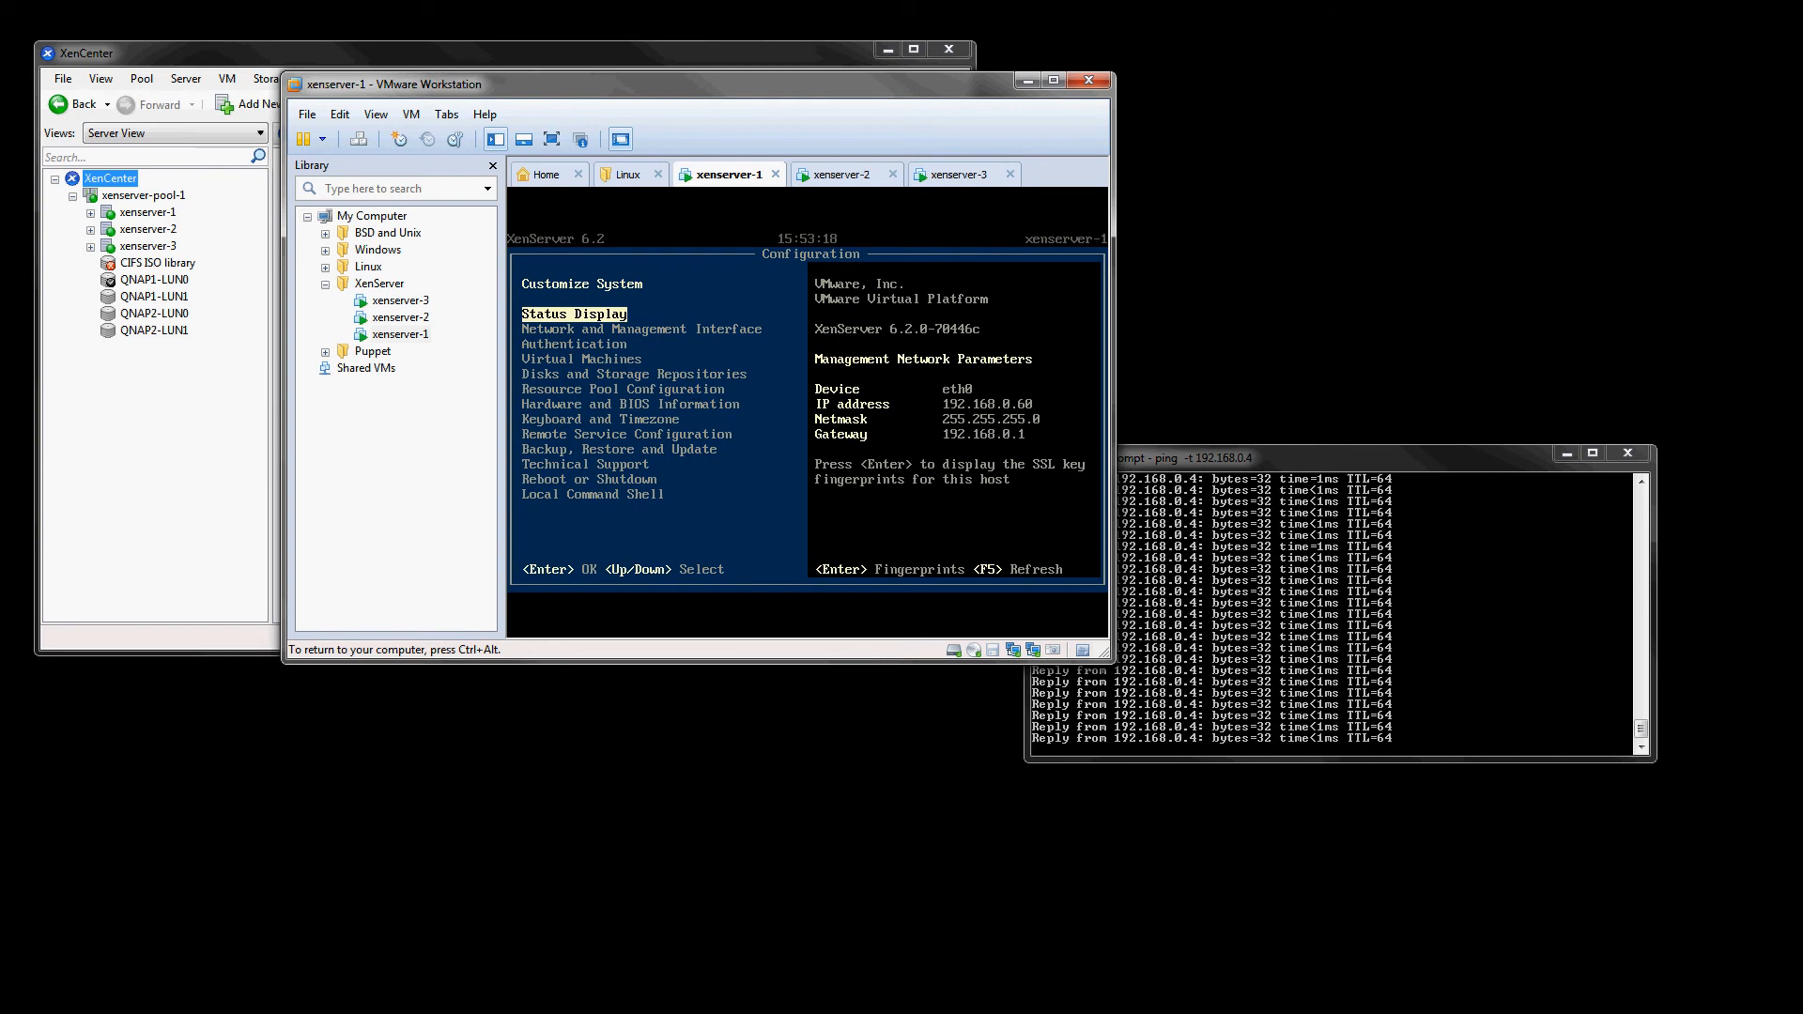
- Inspect the xenserver-3 and xenserver-2 console status displays, then move VMware Workstation out of the way
key(ctrl+alt)
click(398, 301)
click(627, 378)
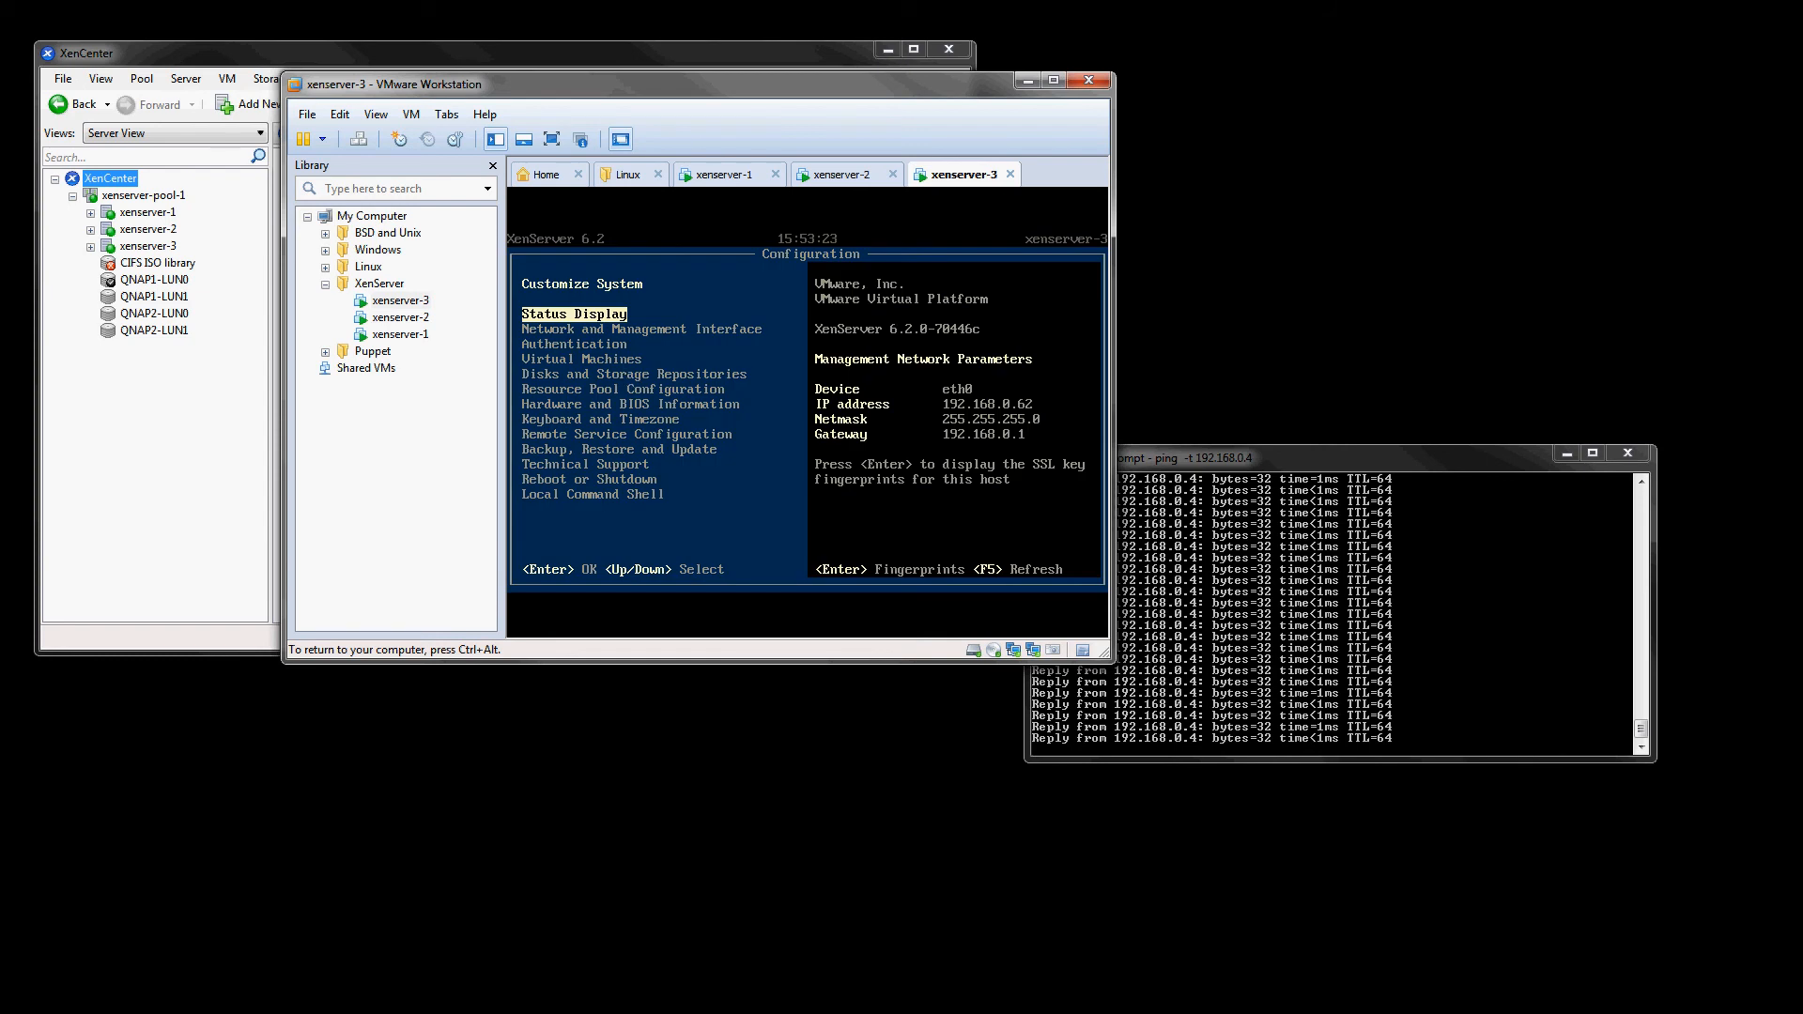
key(ctrl+alt)
click(400, 318)
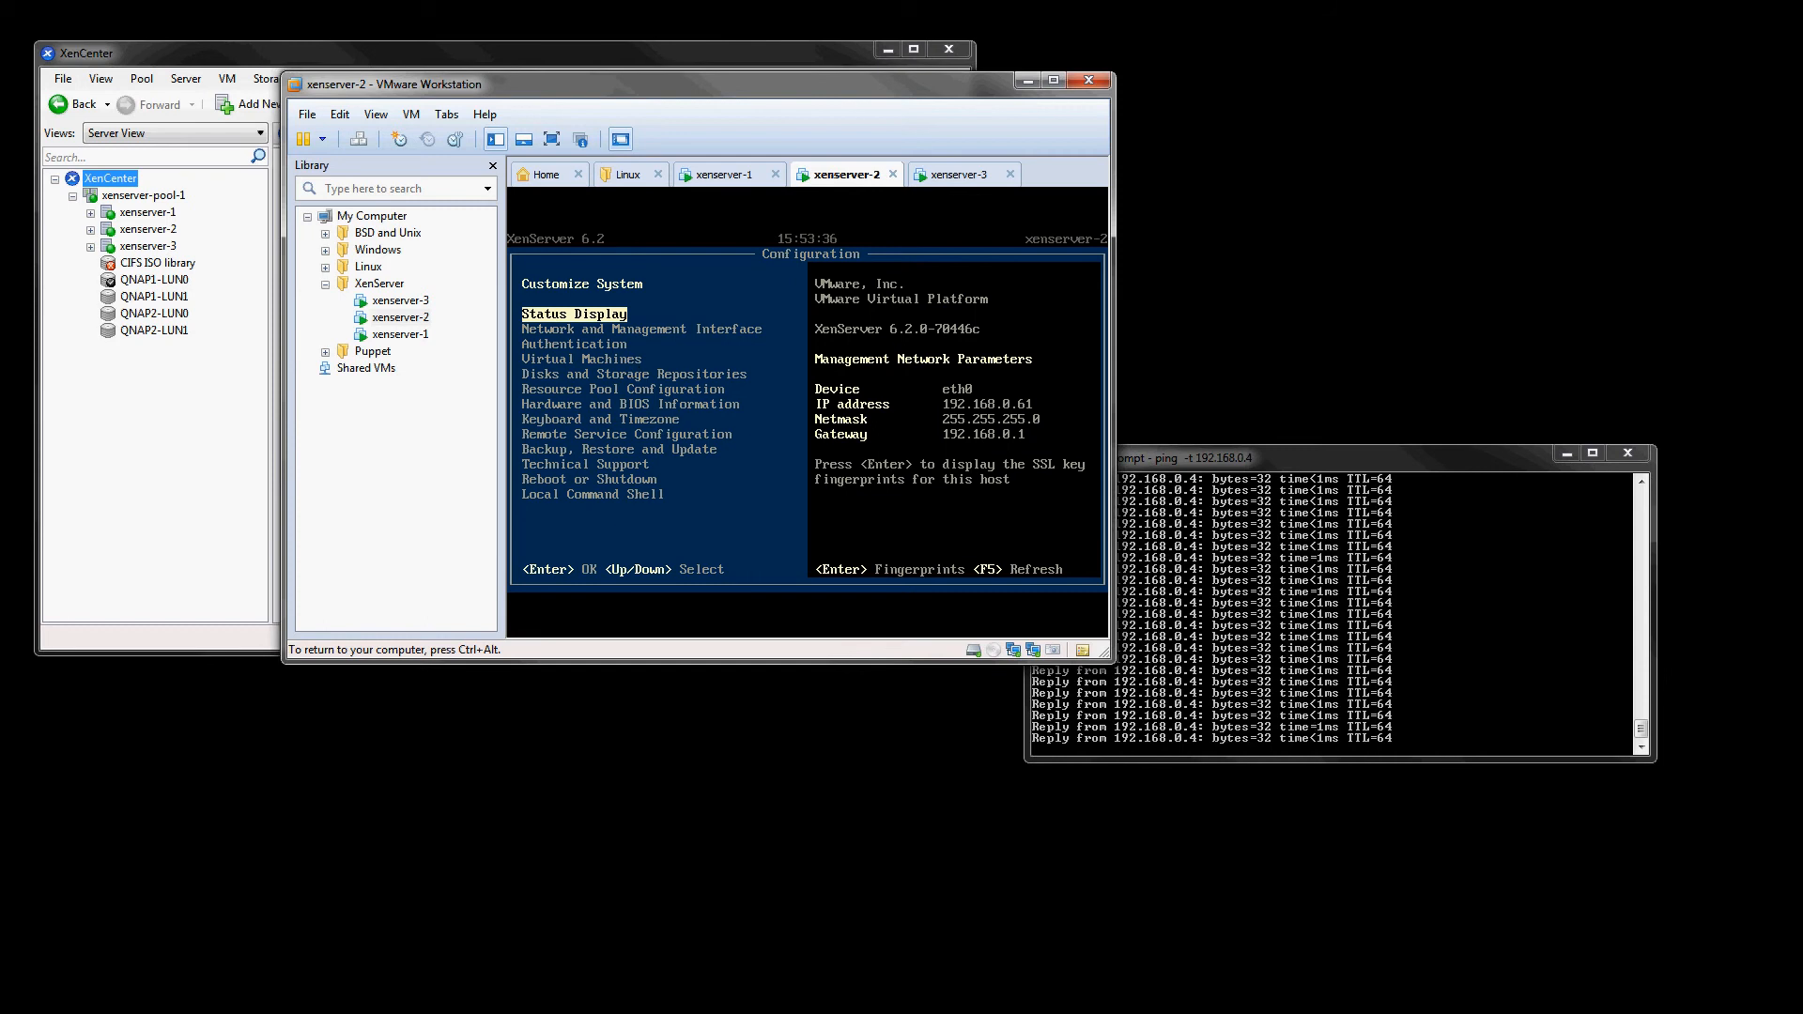
key(ctrl+alt)
drag(1016, 80, 1654, 37)
click(1658, 39)
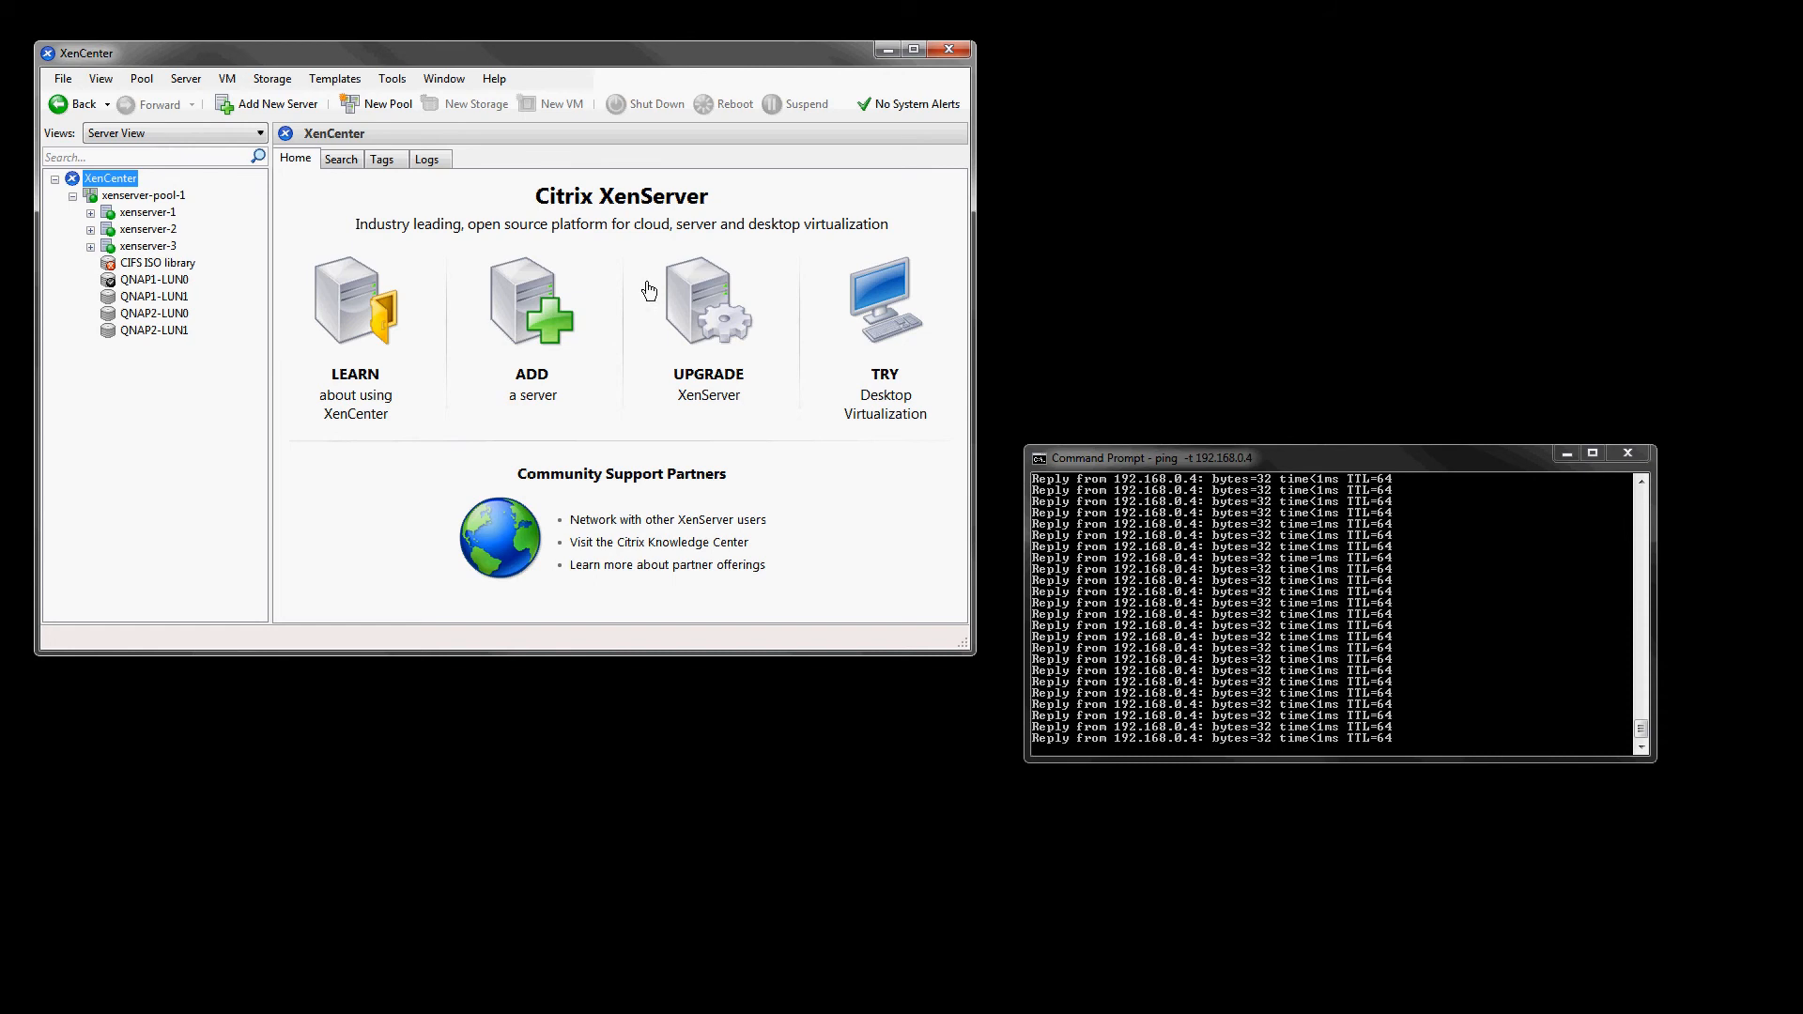
- Review the xenserver-pool-1 overview and open the CentOS 6 (64-bit) TEST VM's general properties
click(143, 196)
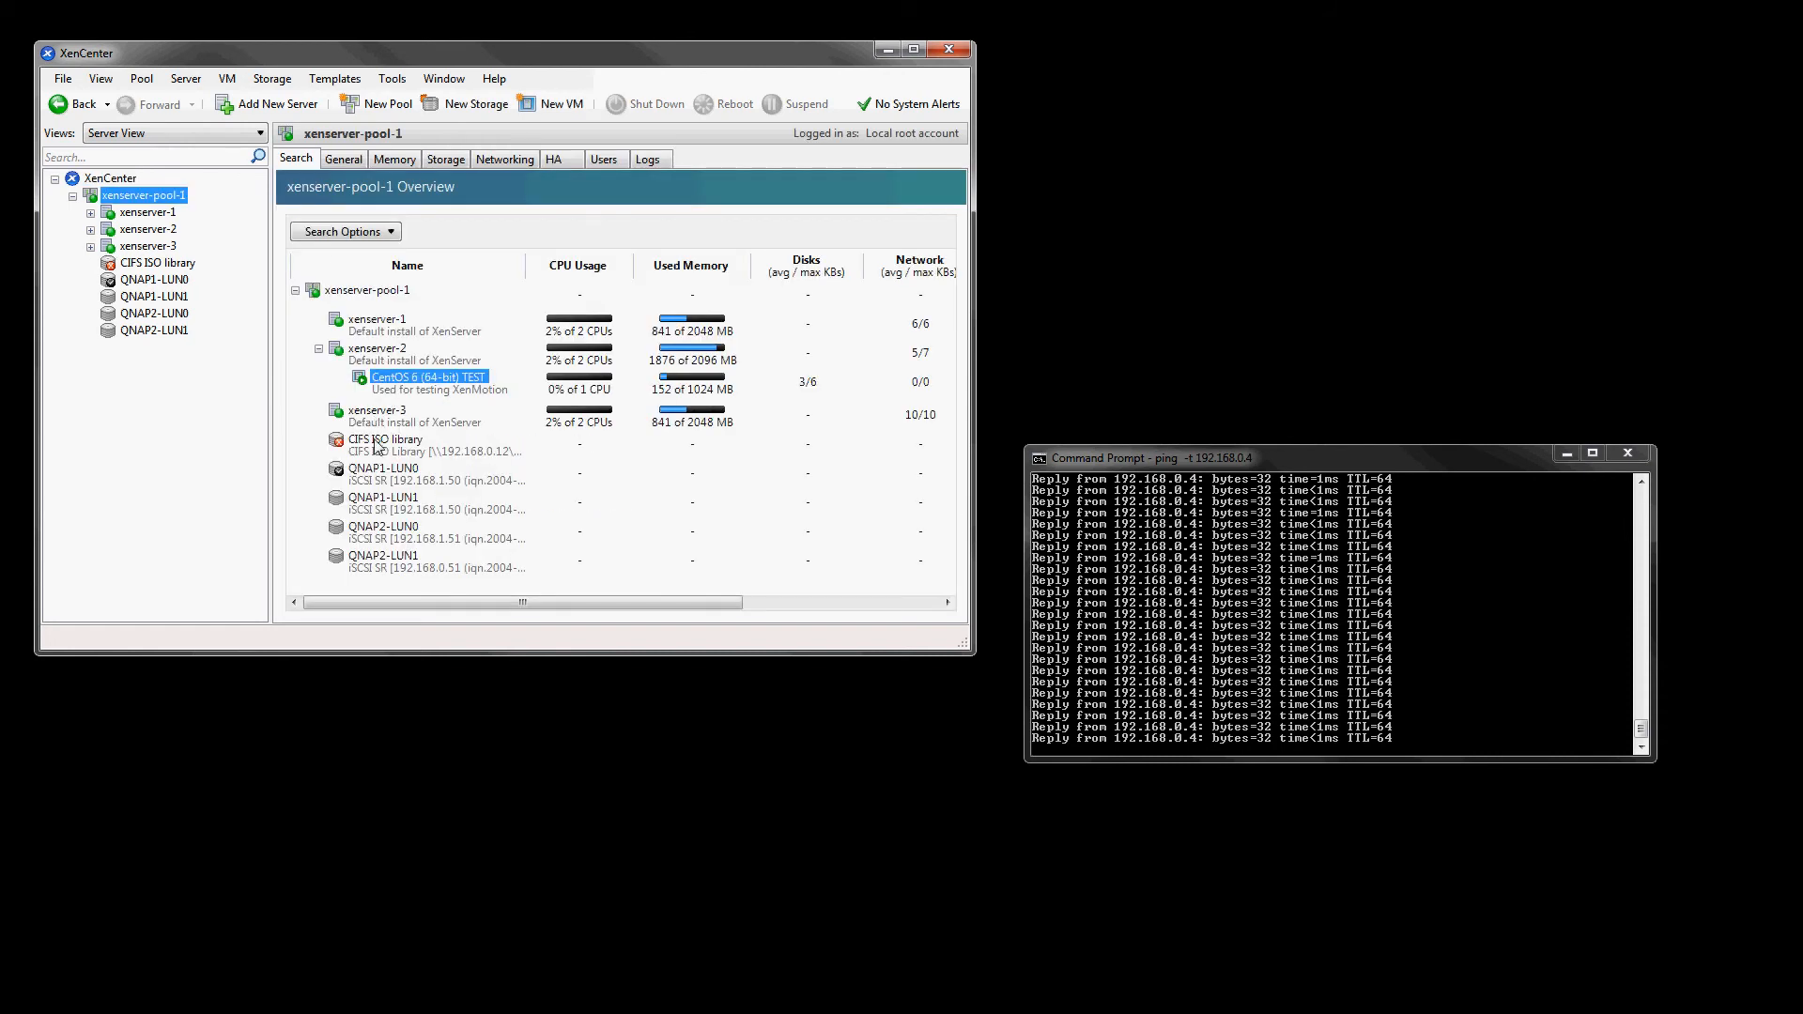
double_click(386, 378)
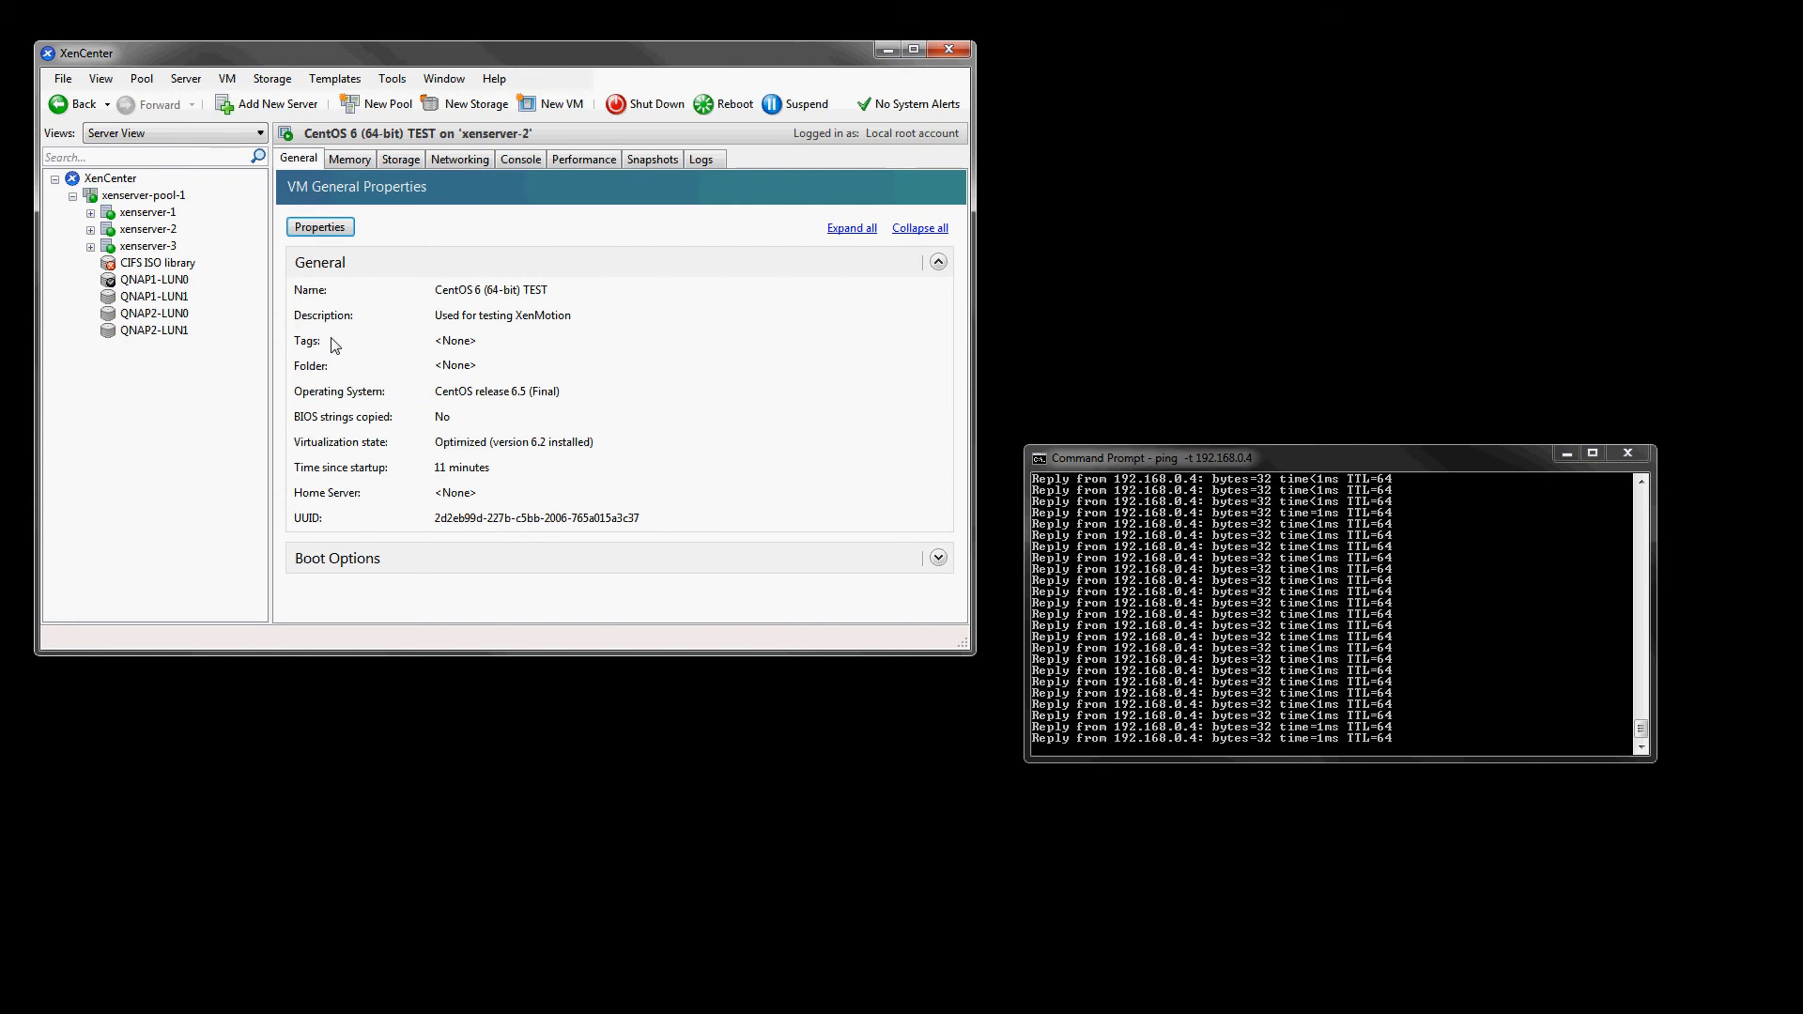
click(91, 230)
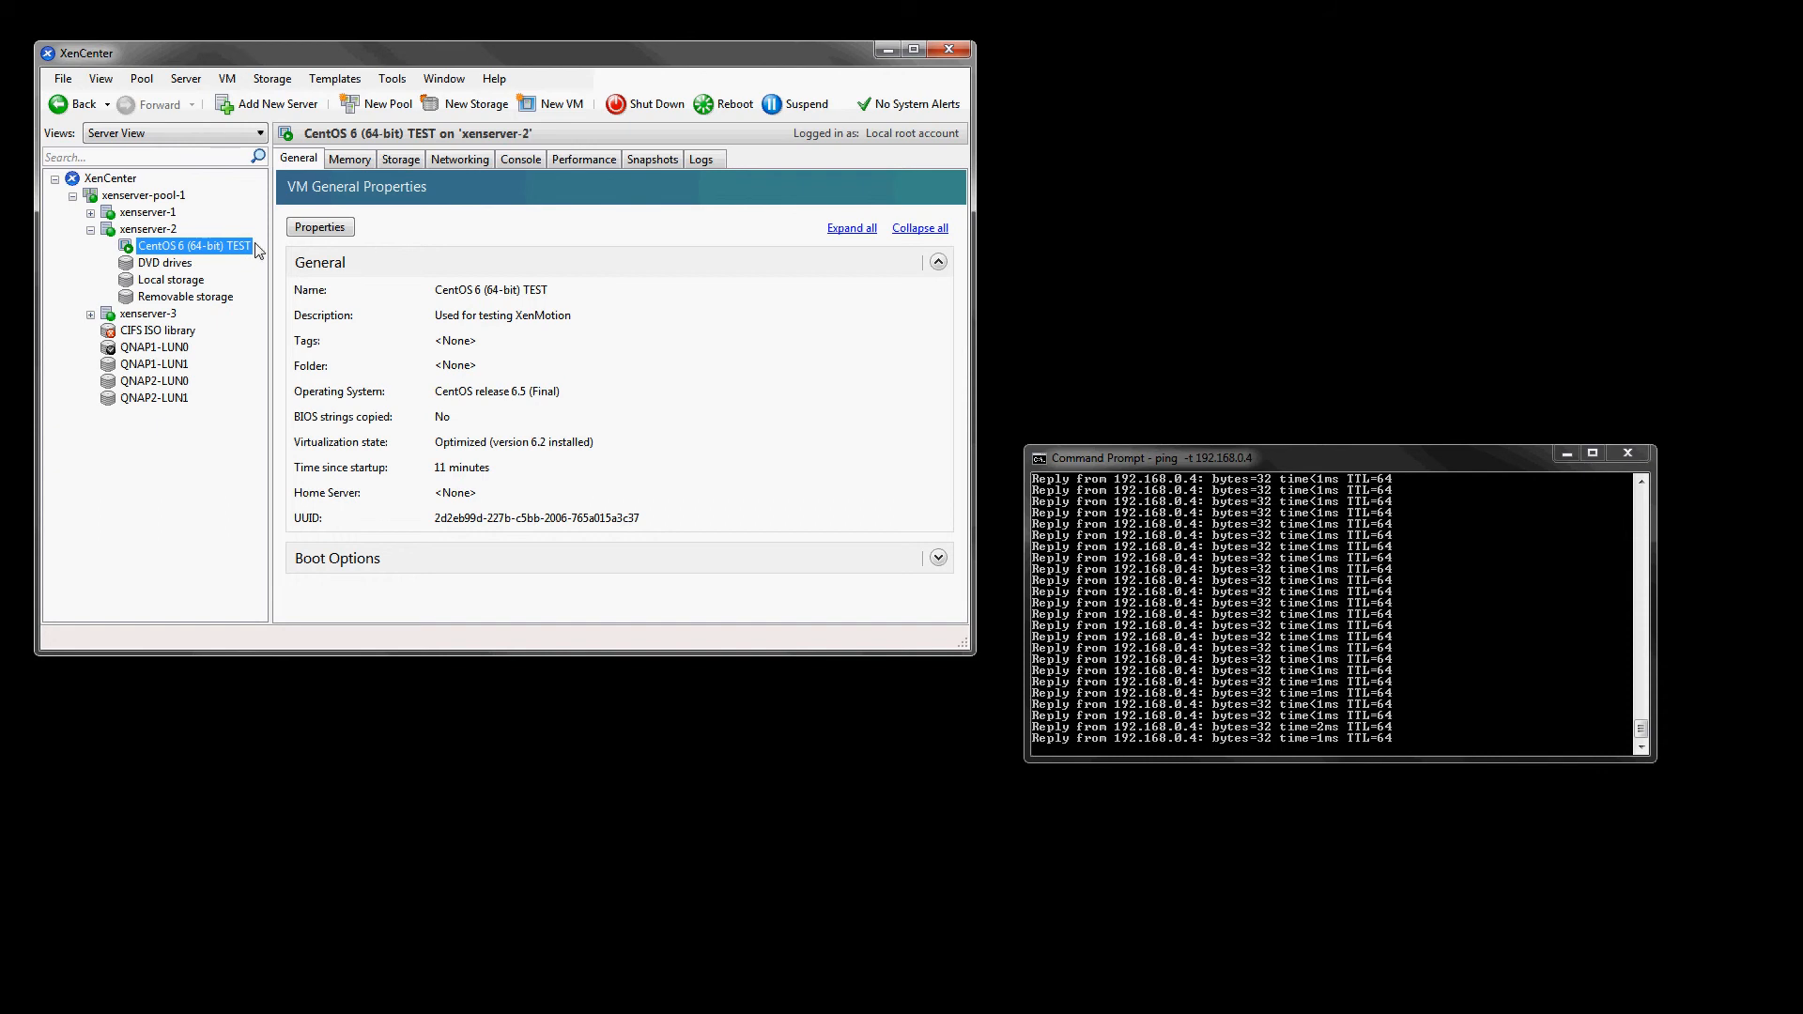
- Run ifconfig in the CentOS 6 (64-bit) TEST VM's console
click(509, 164)
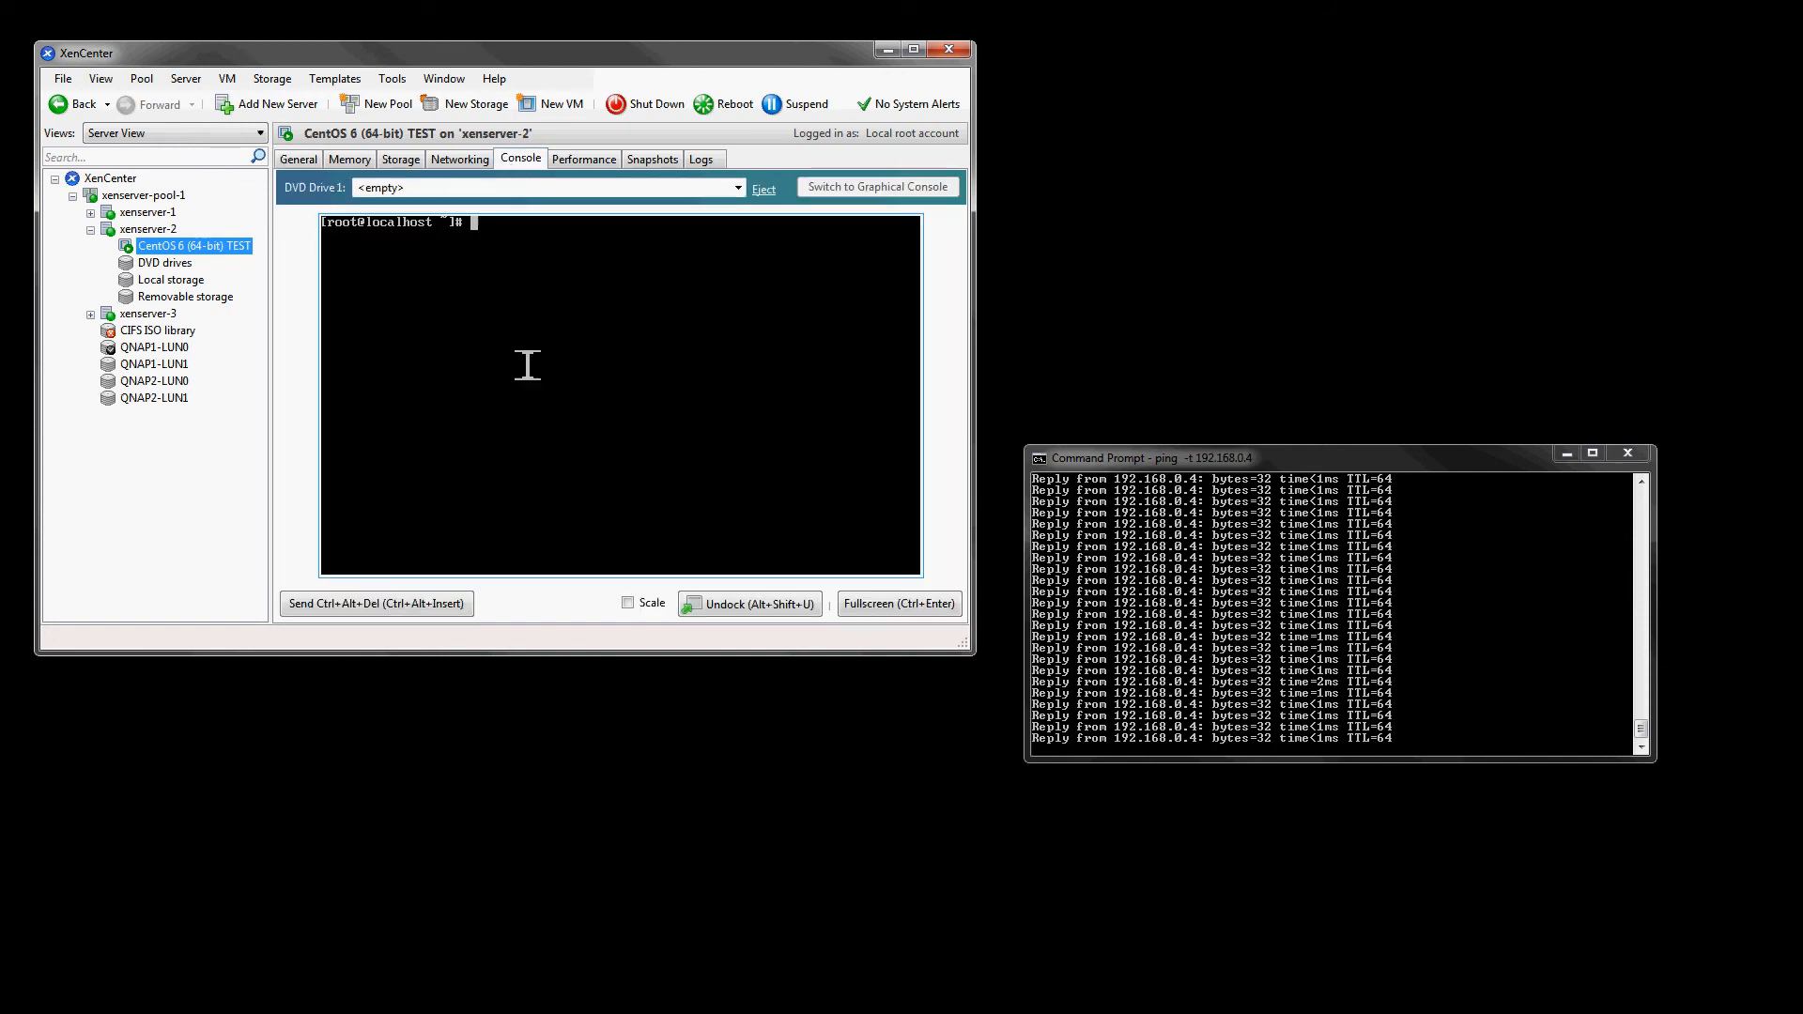
text(ifconfig)
key(Return)
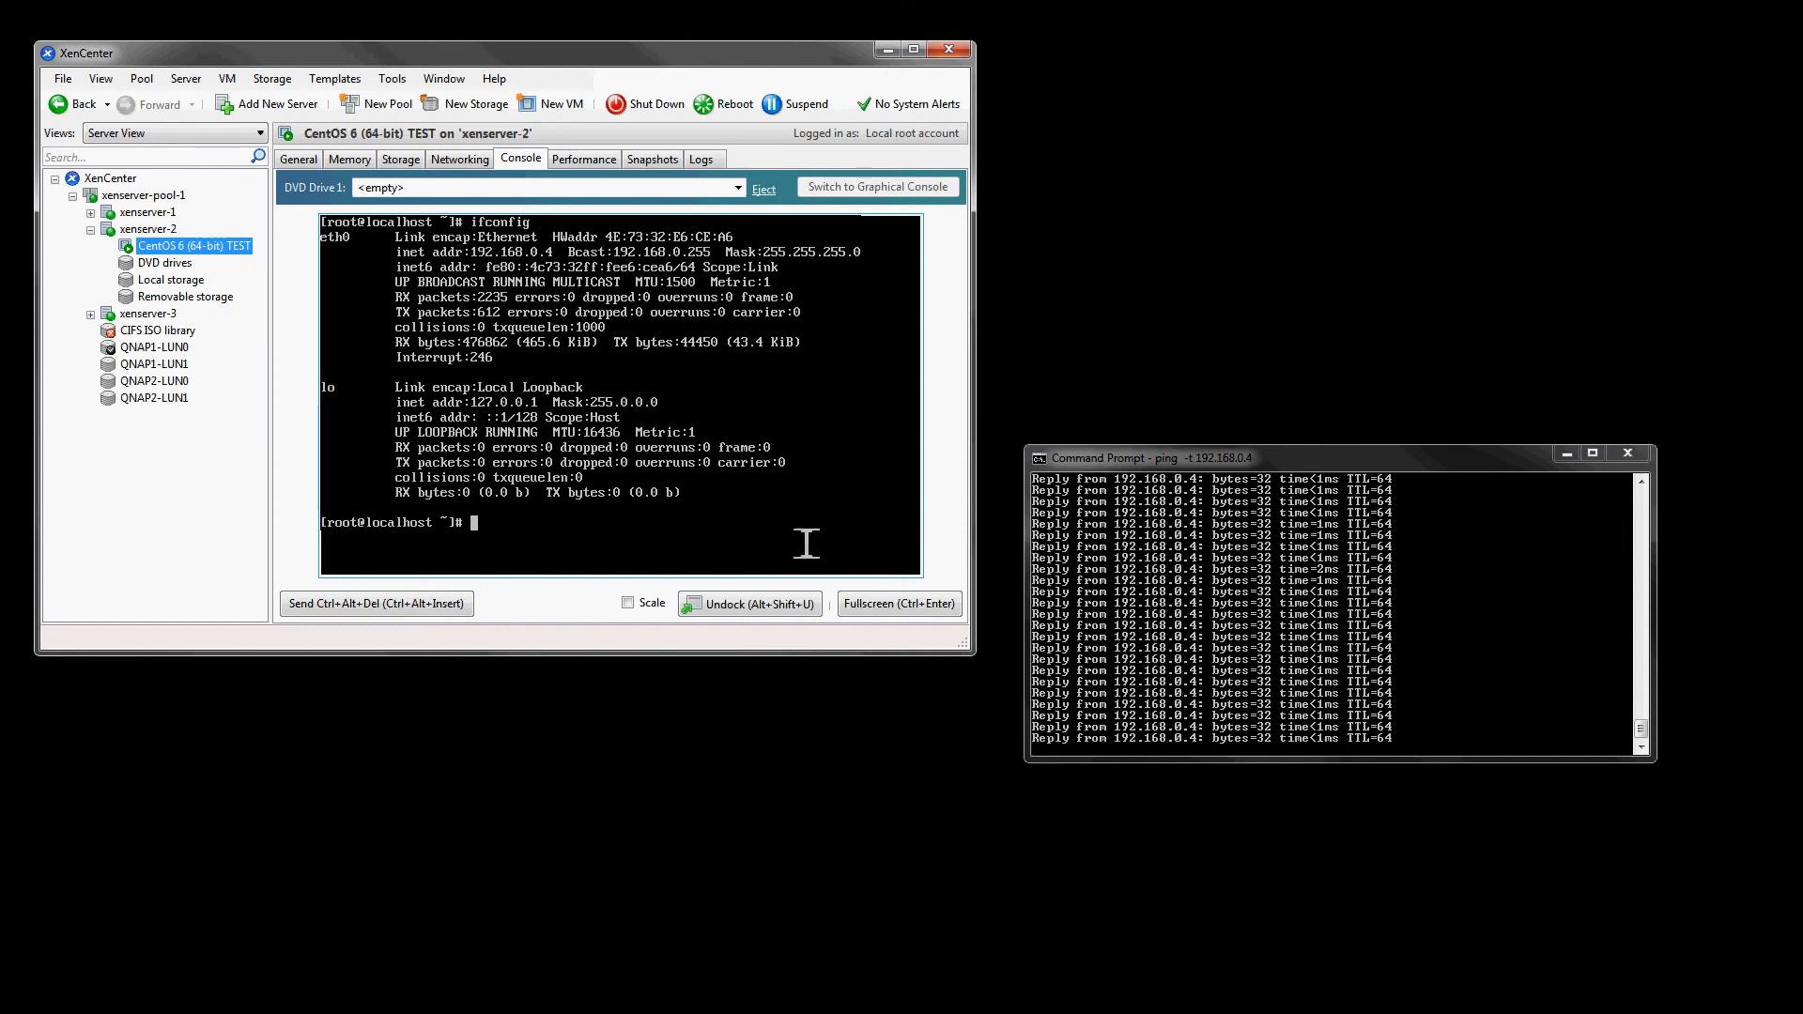
- Expand xenserver-1 and xenserver-3 in the resource tree
click(115, 179)
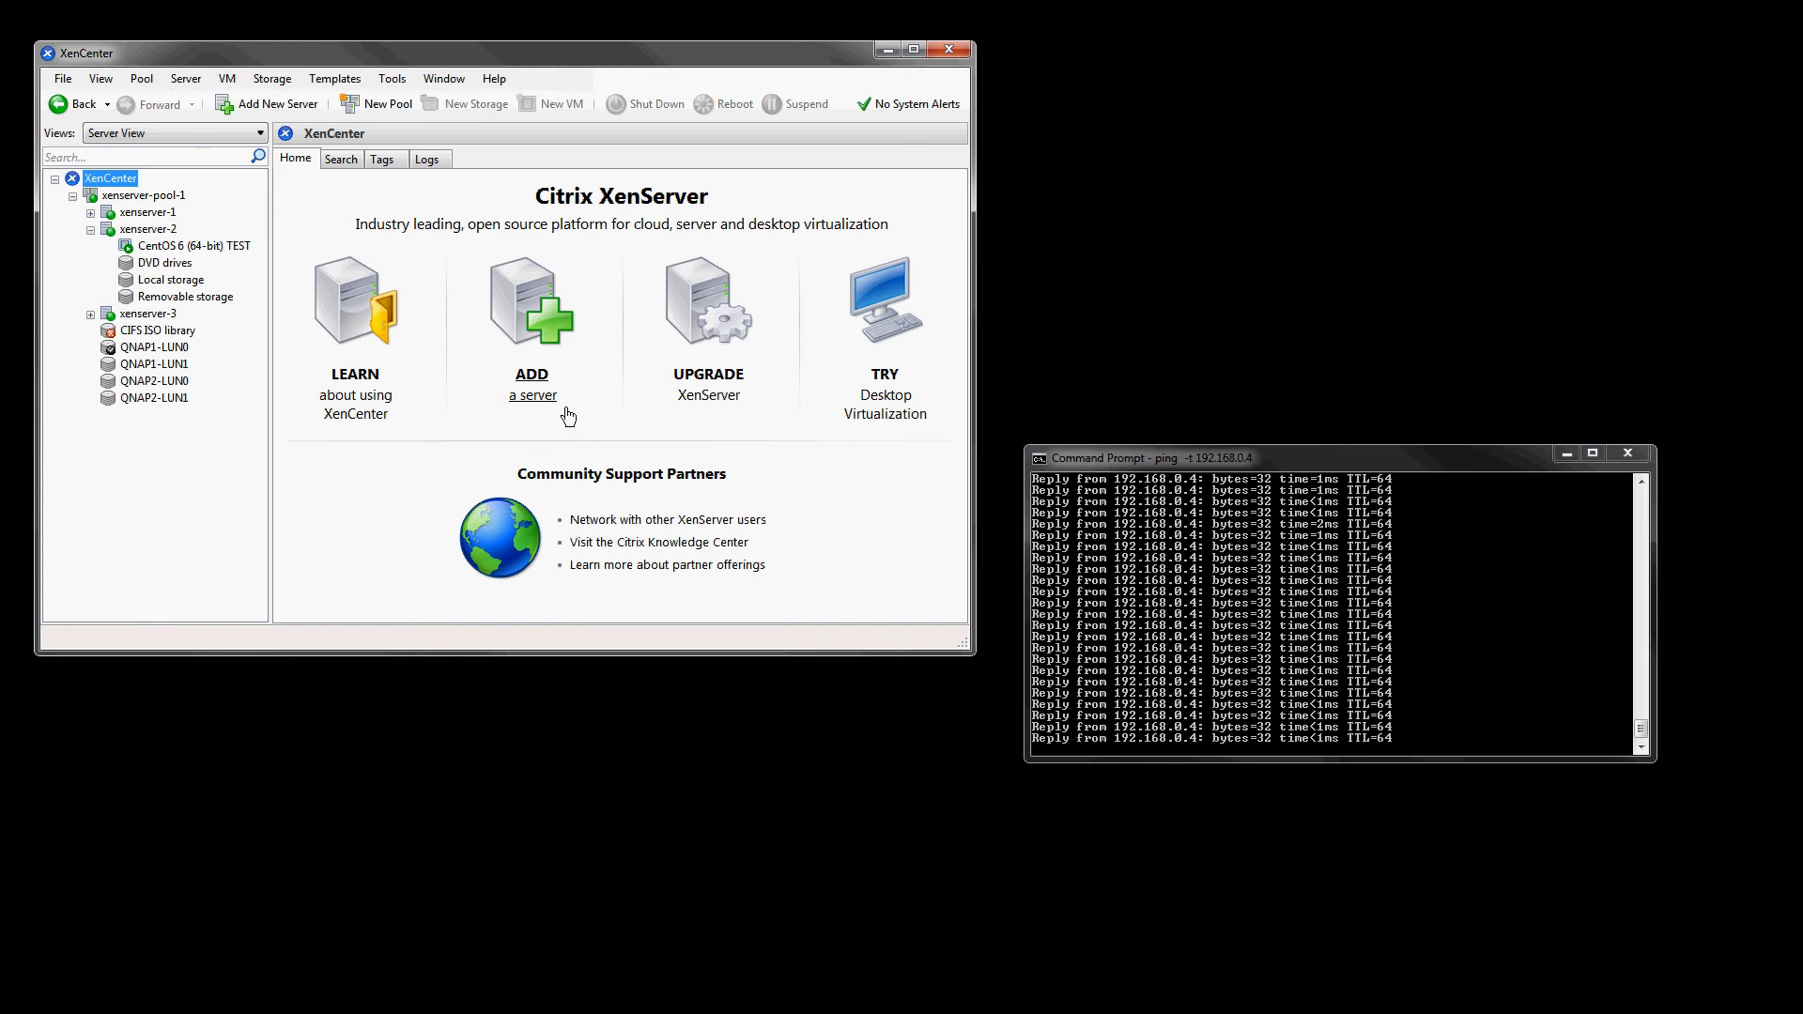
click(90, 214)
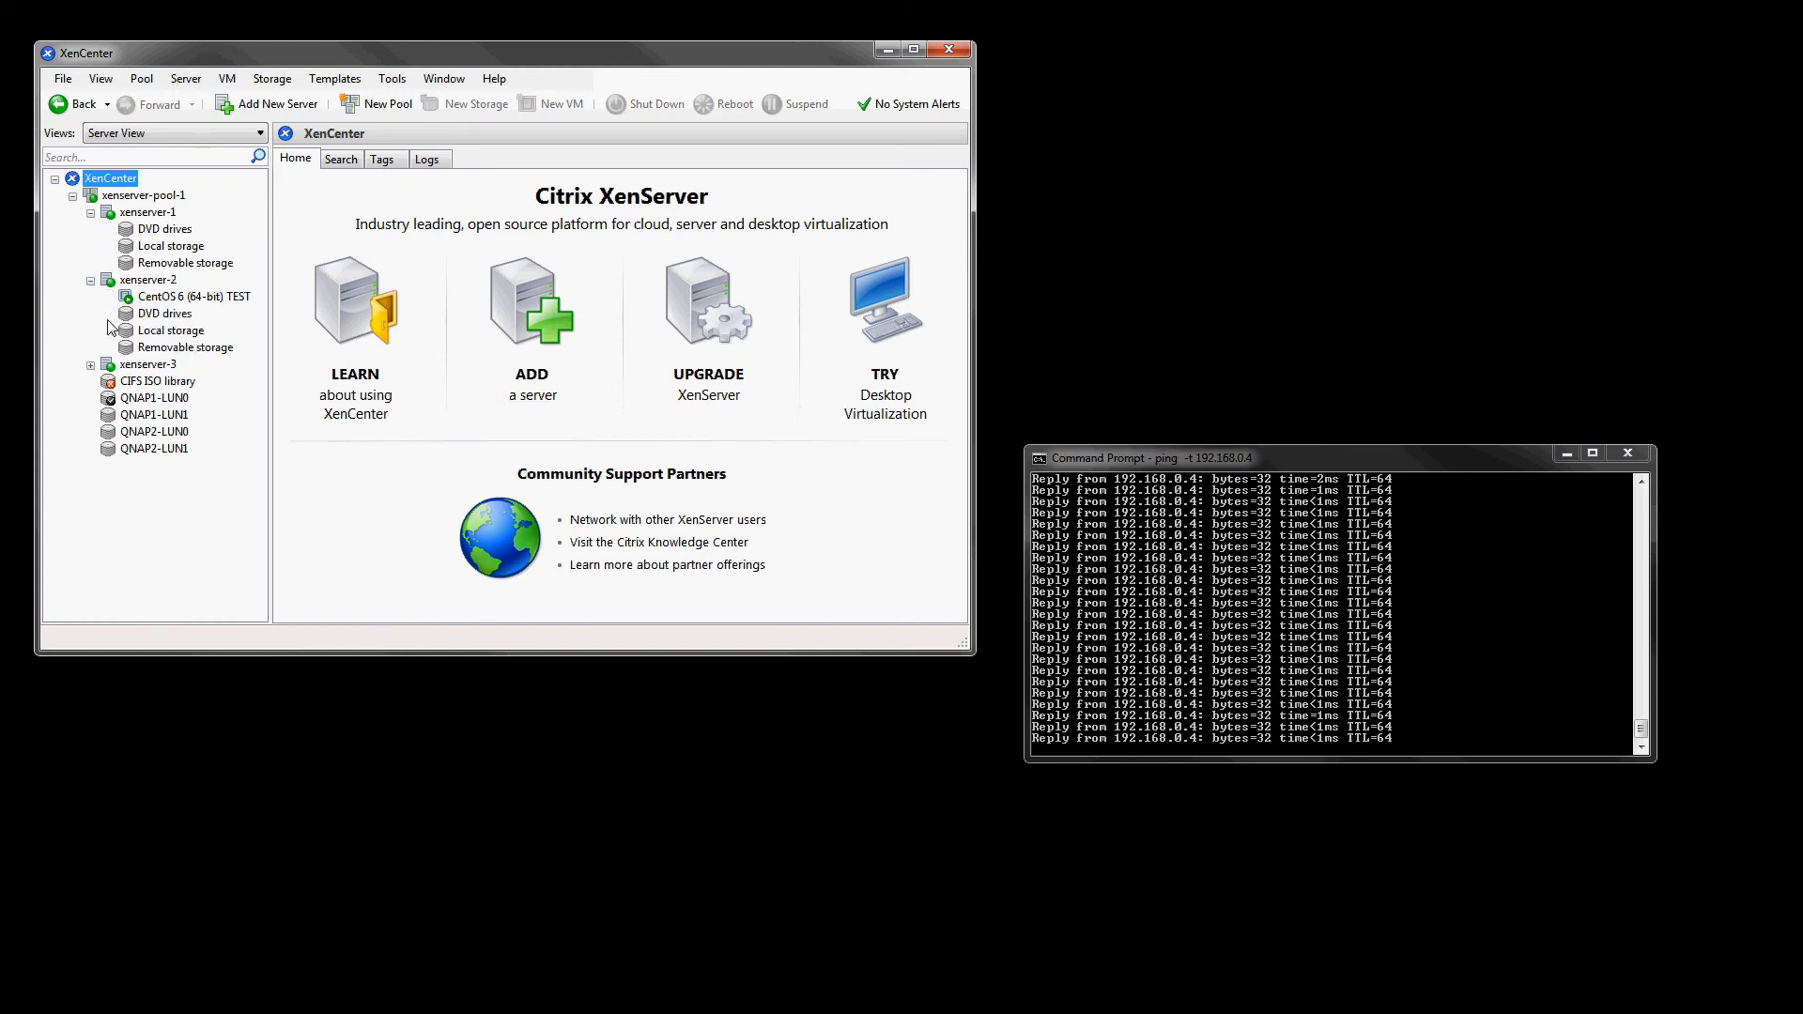
click(90, 365)
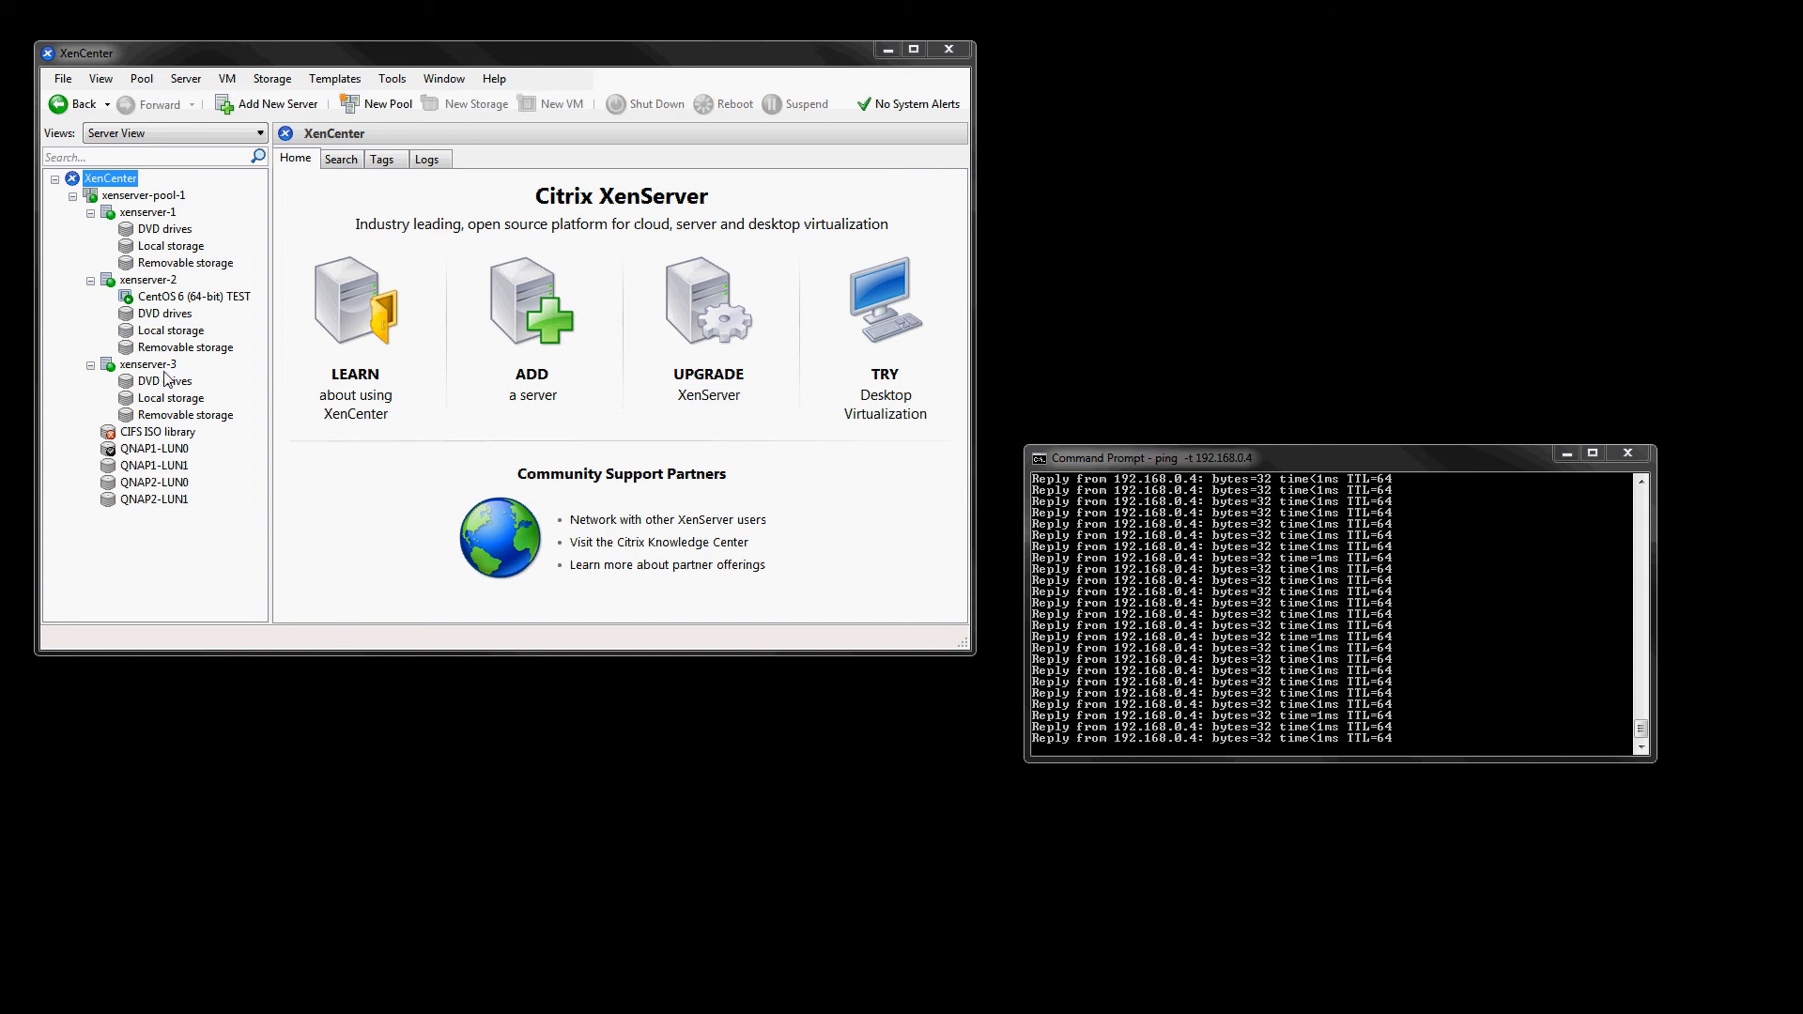
- Migrate the CentOS 6 (64-bit) TEST VM from xenserver-2 to xenserver-3
click(187, 295)
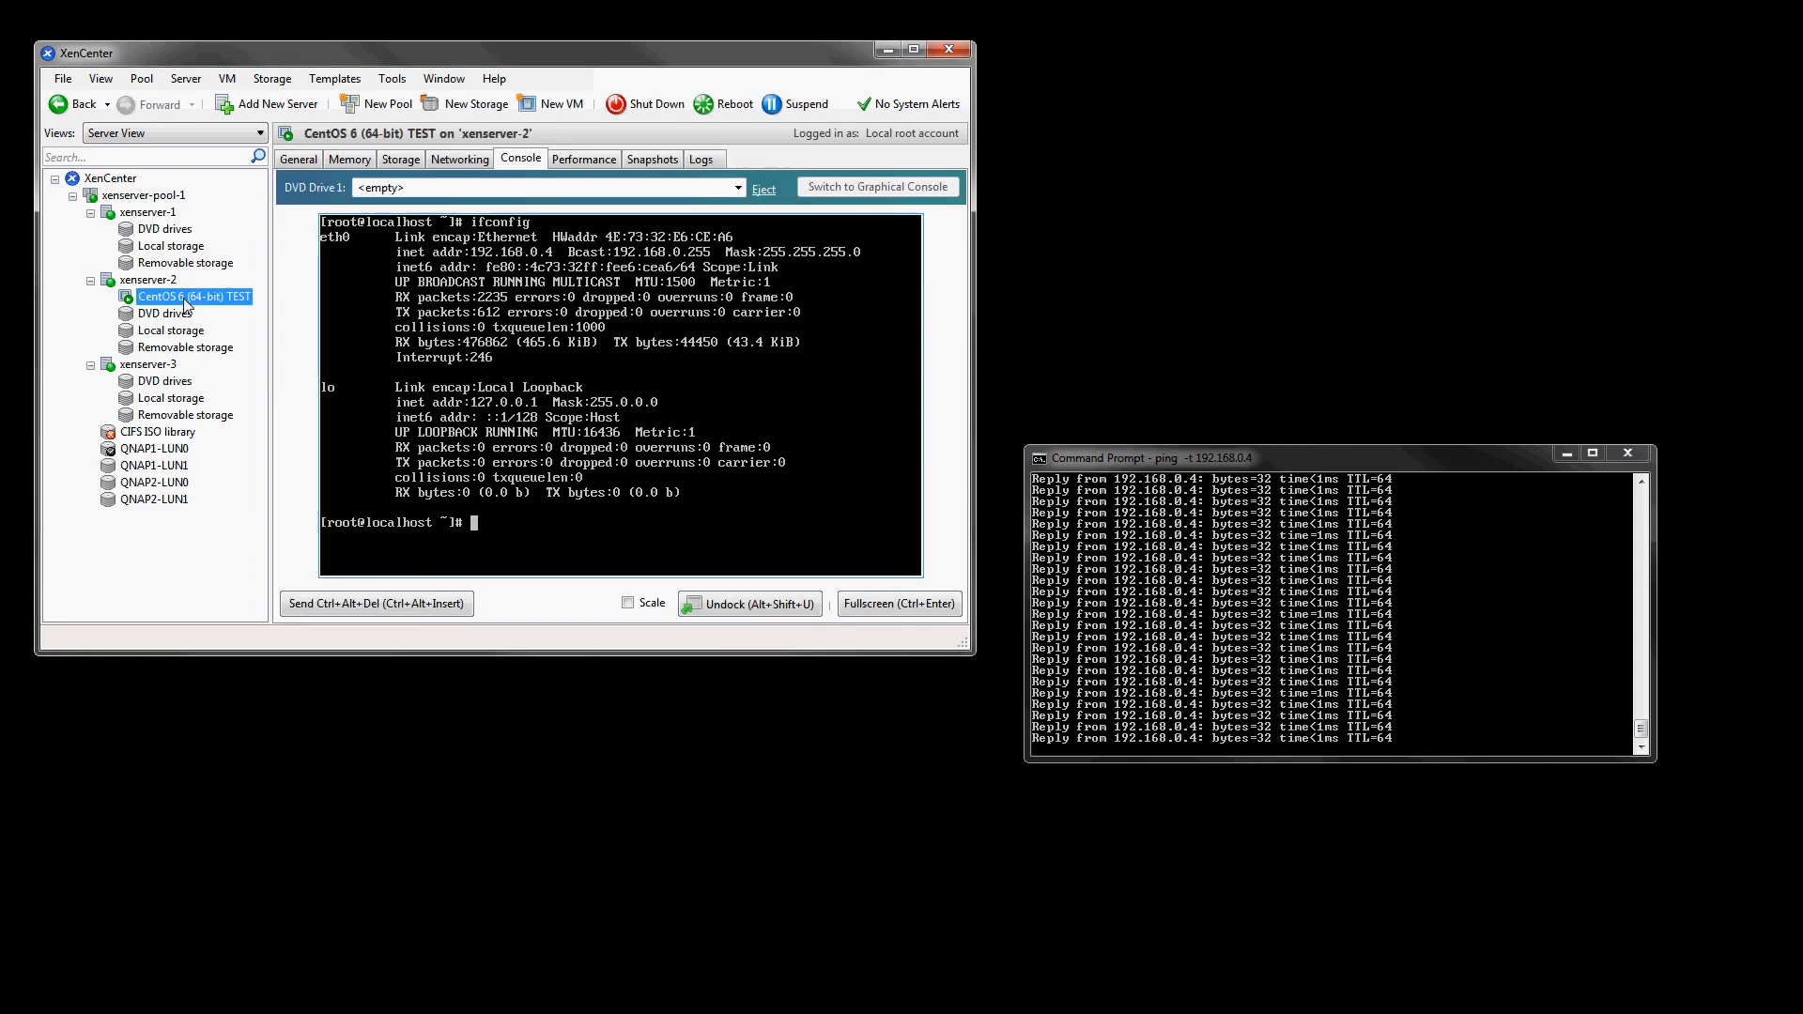
right_click(187, 302)
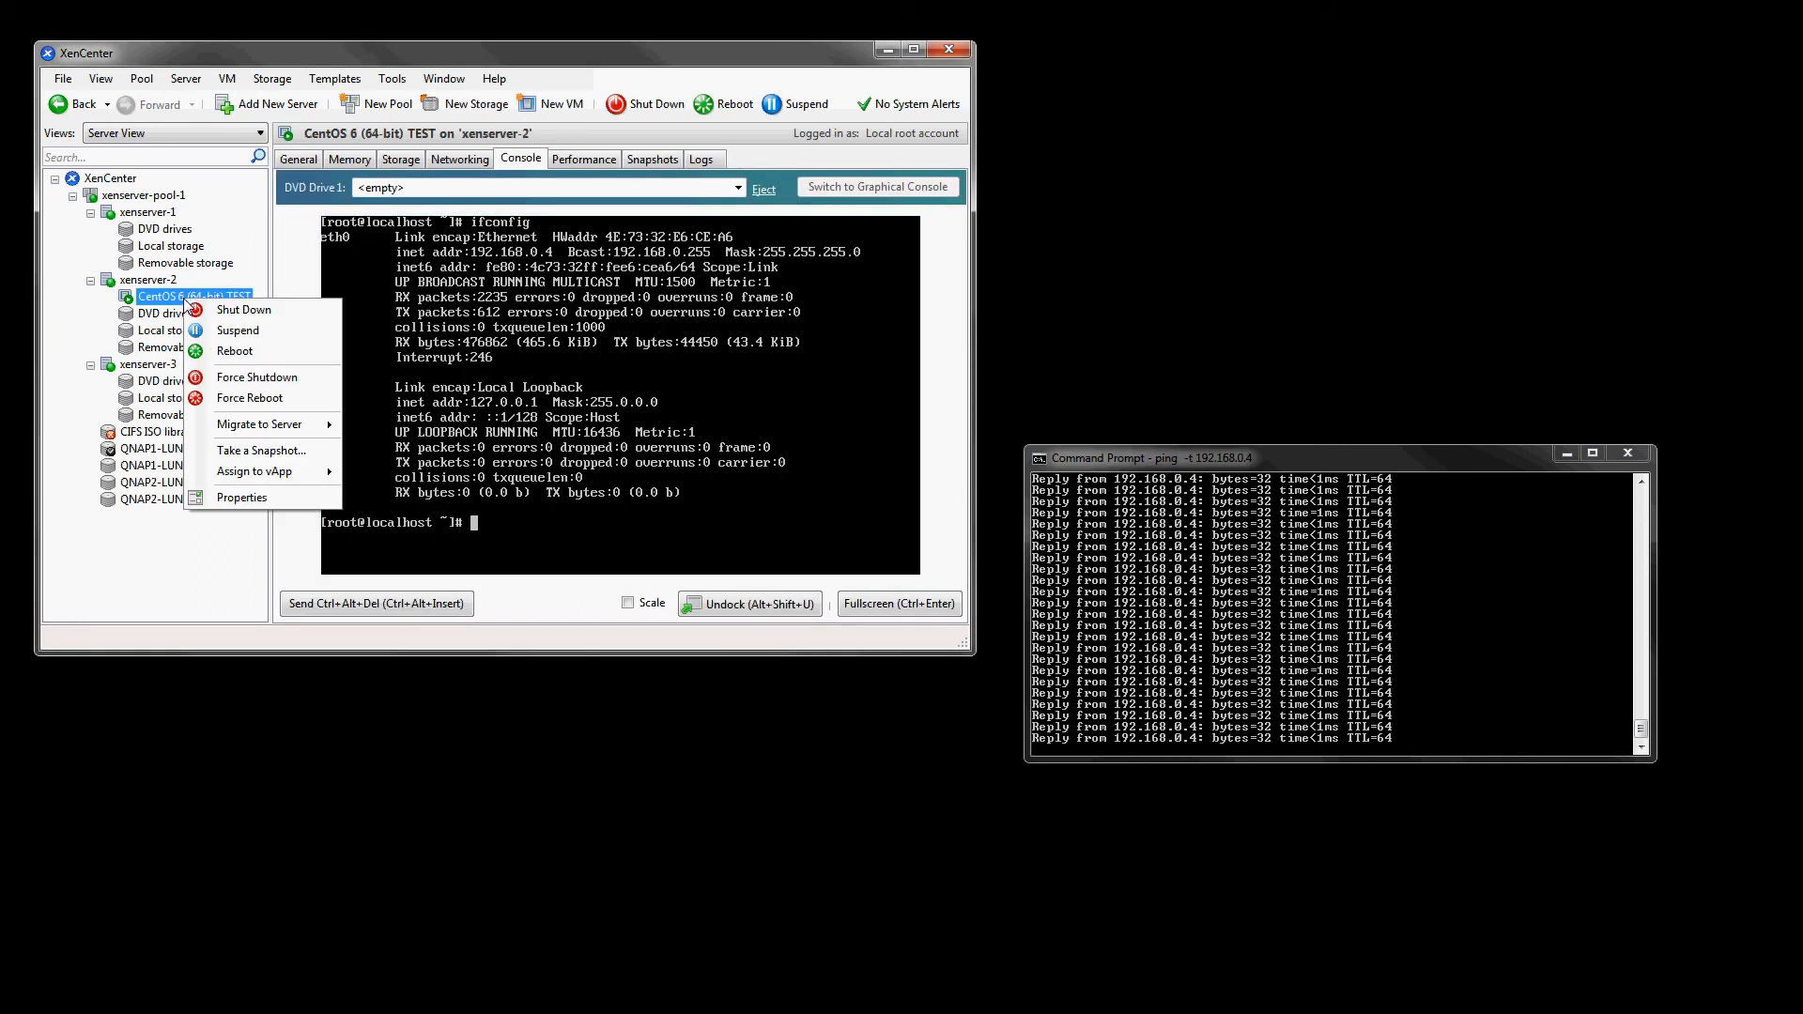
mouse_move(264, 426)
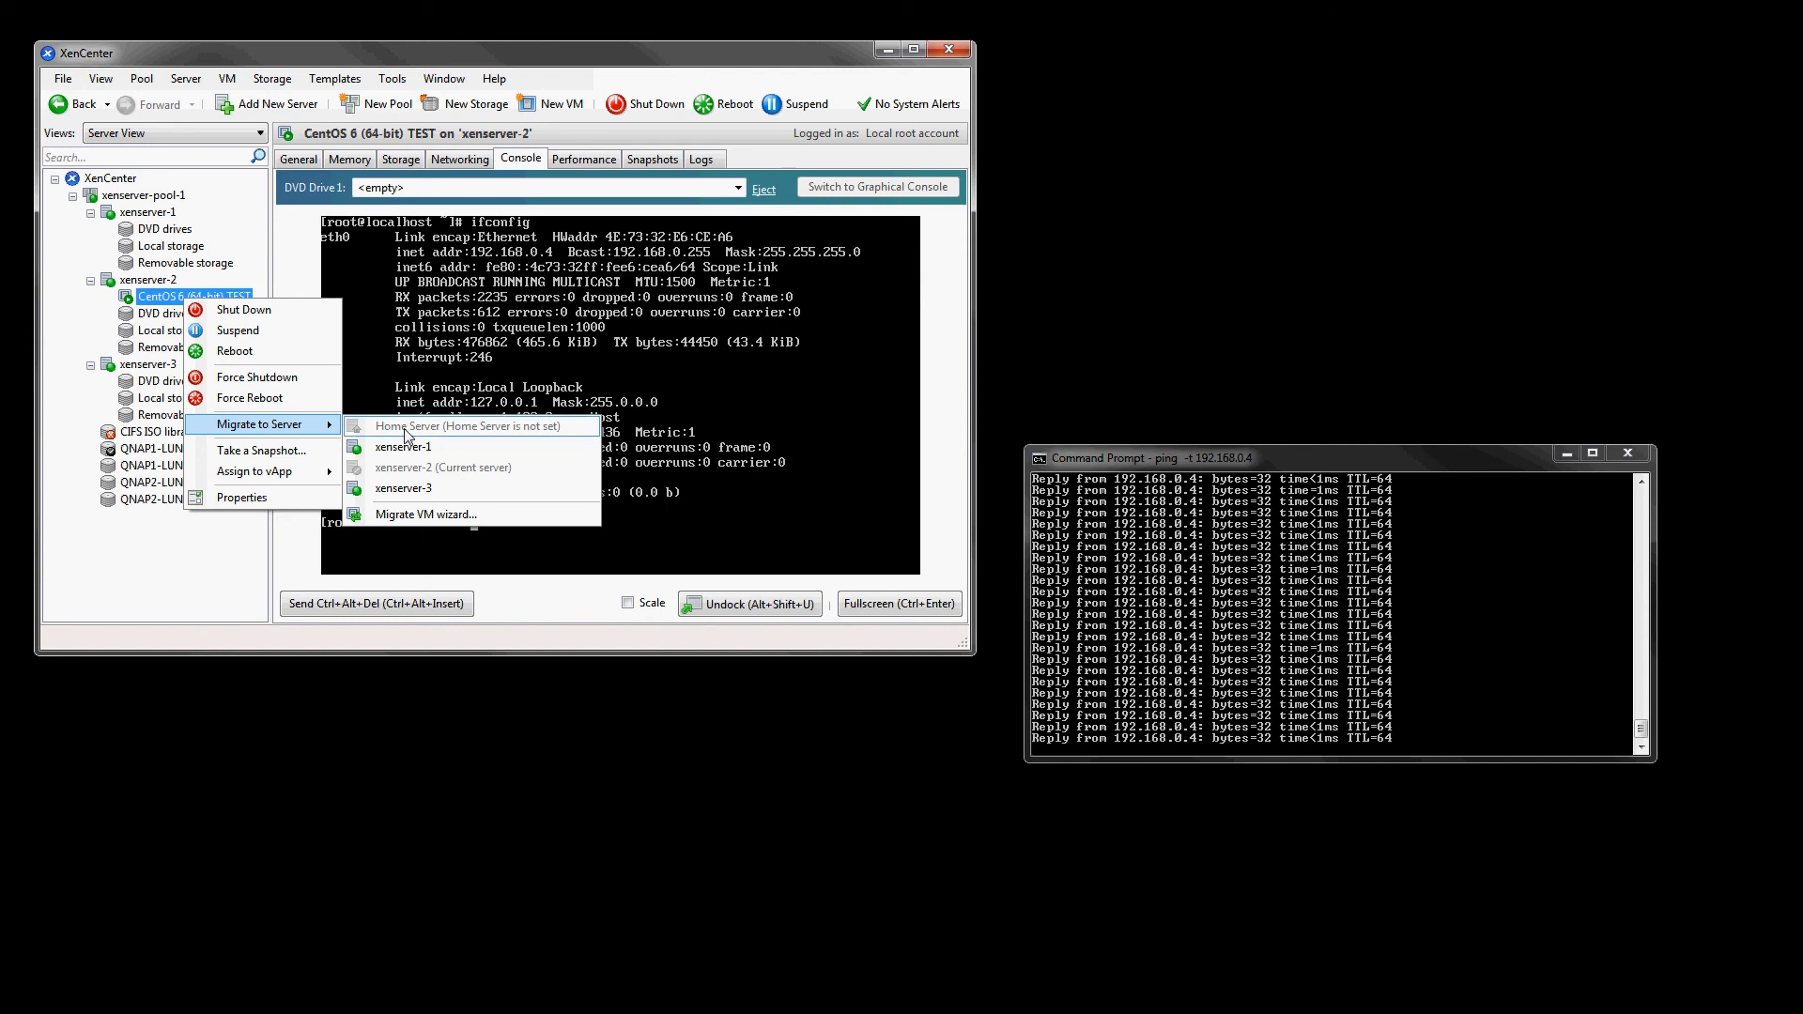
click(395, 496)
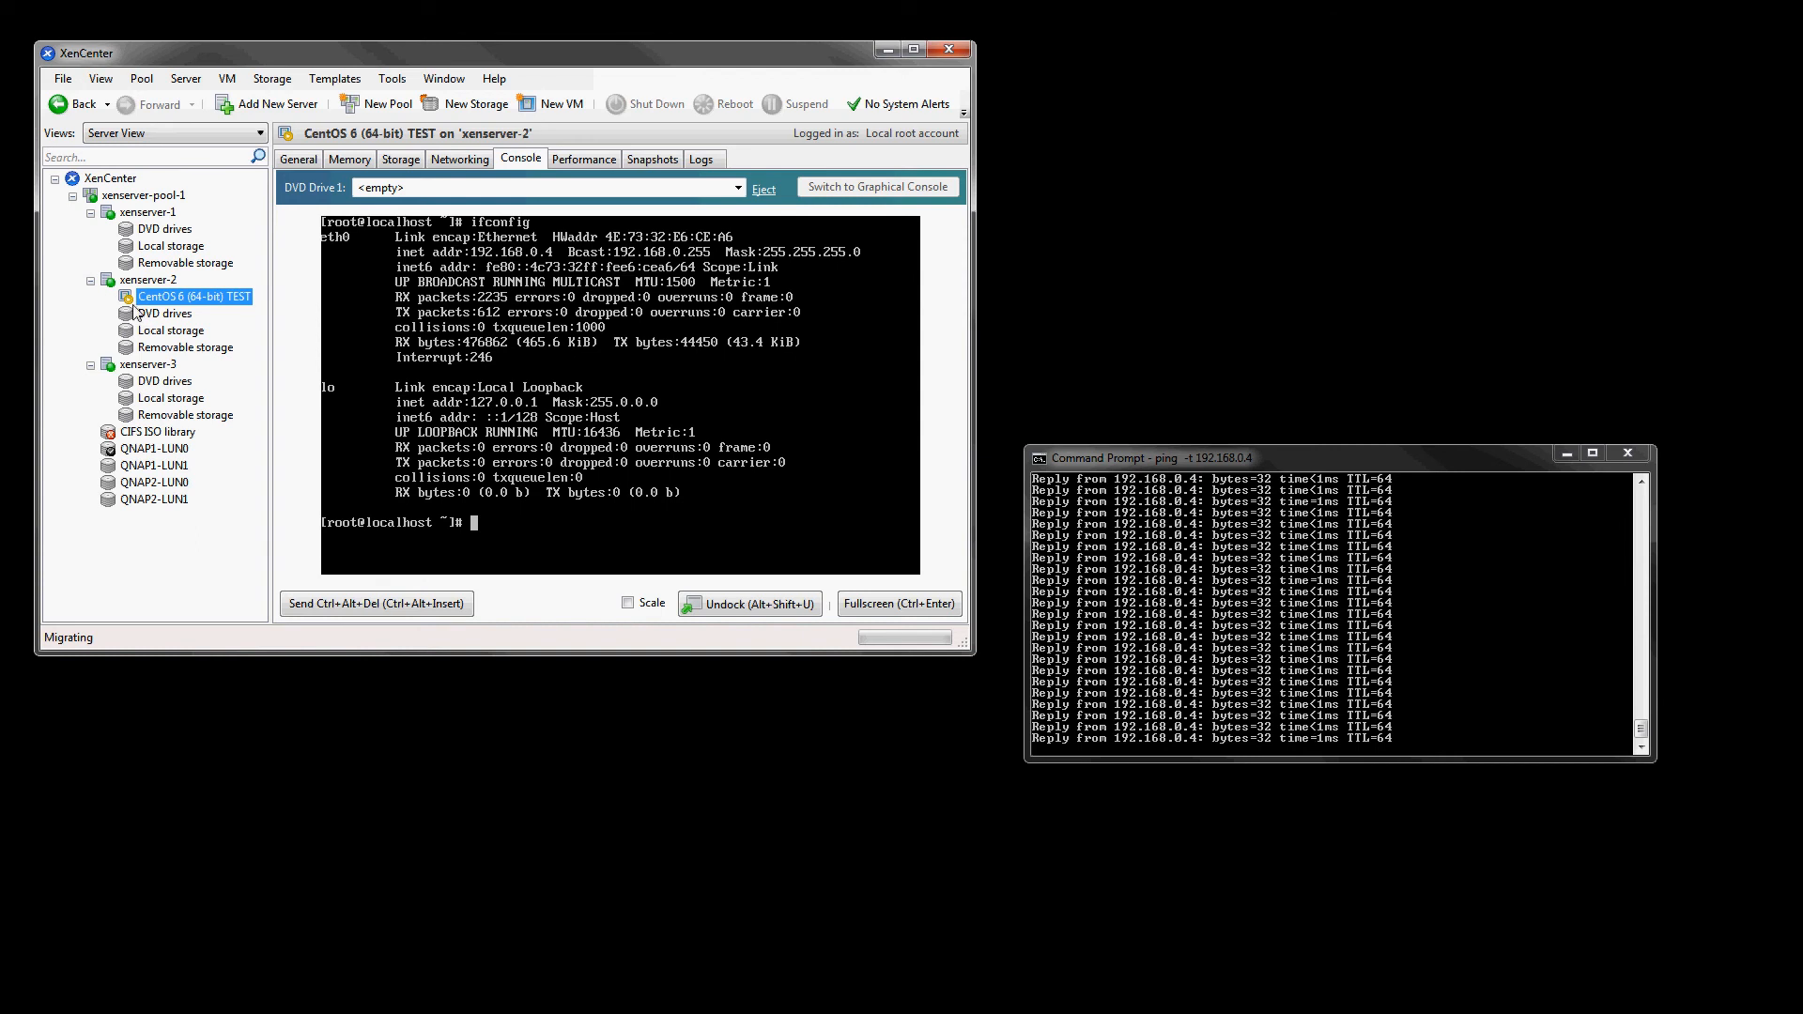
- Check the VM's event log, then run hostname in its console
click(706, 162)
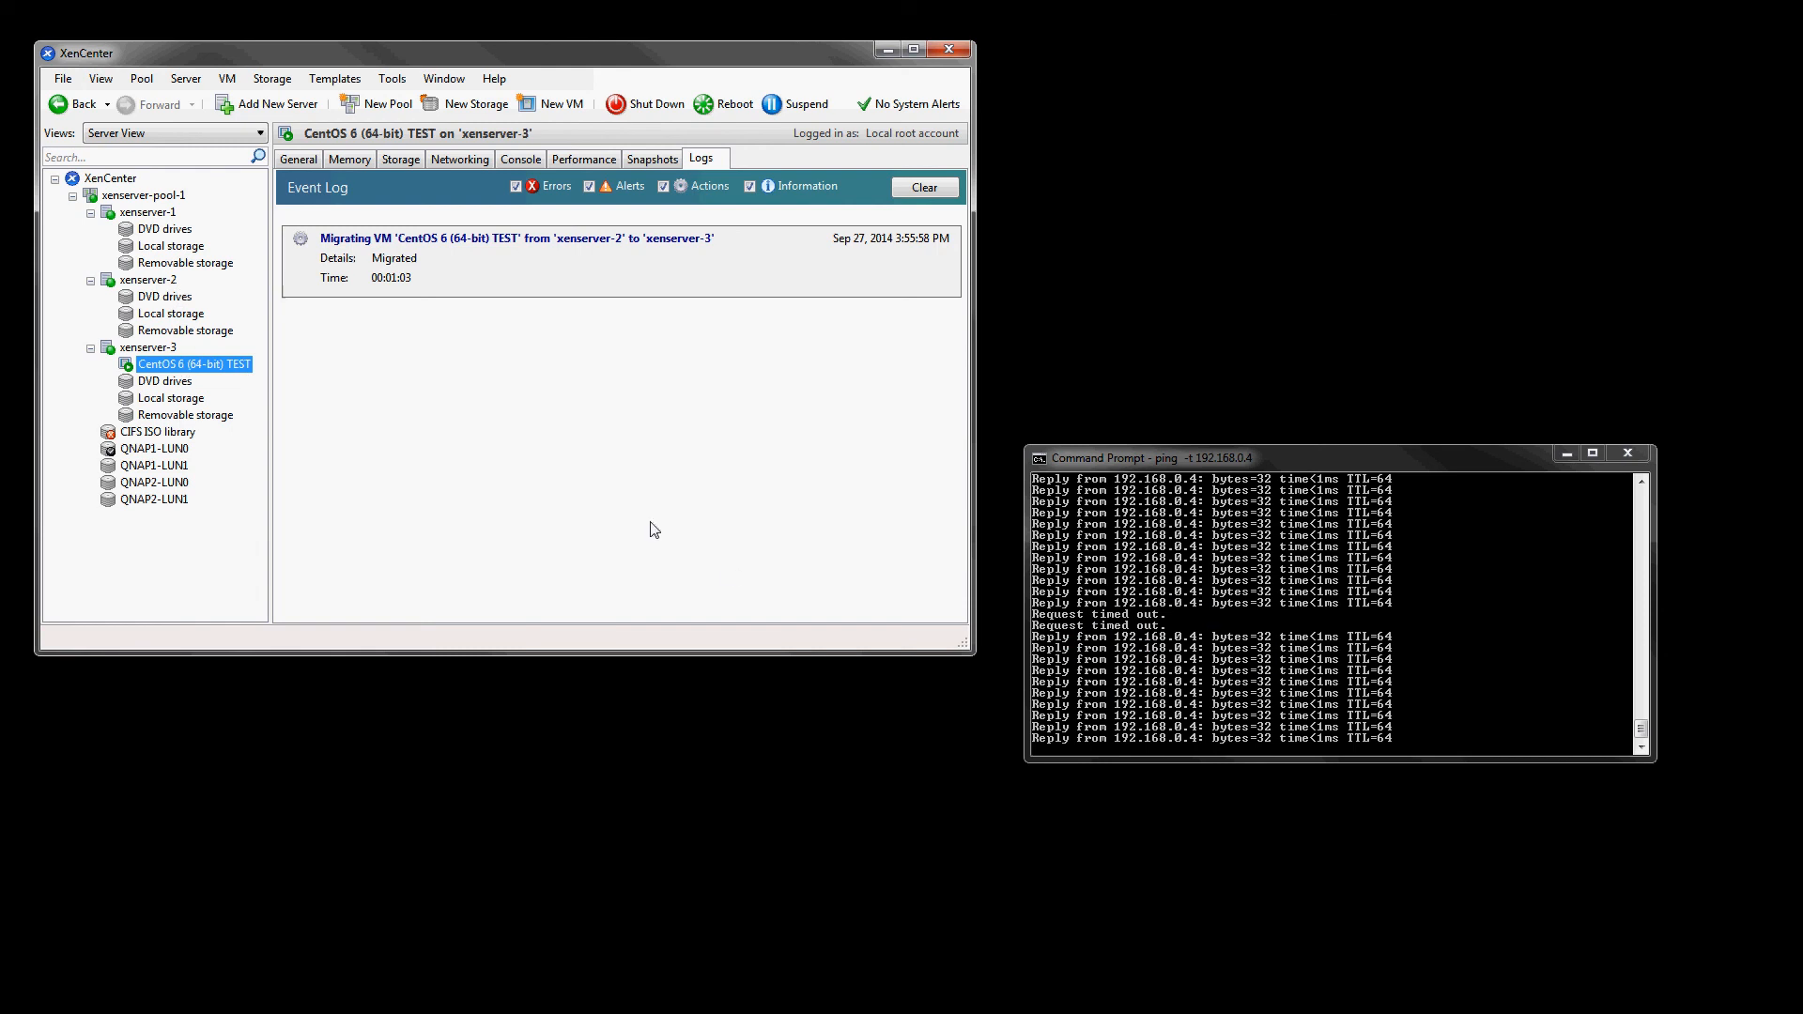
click(522, 158)
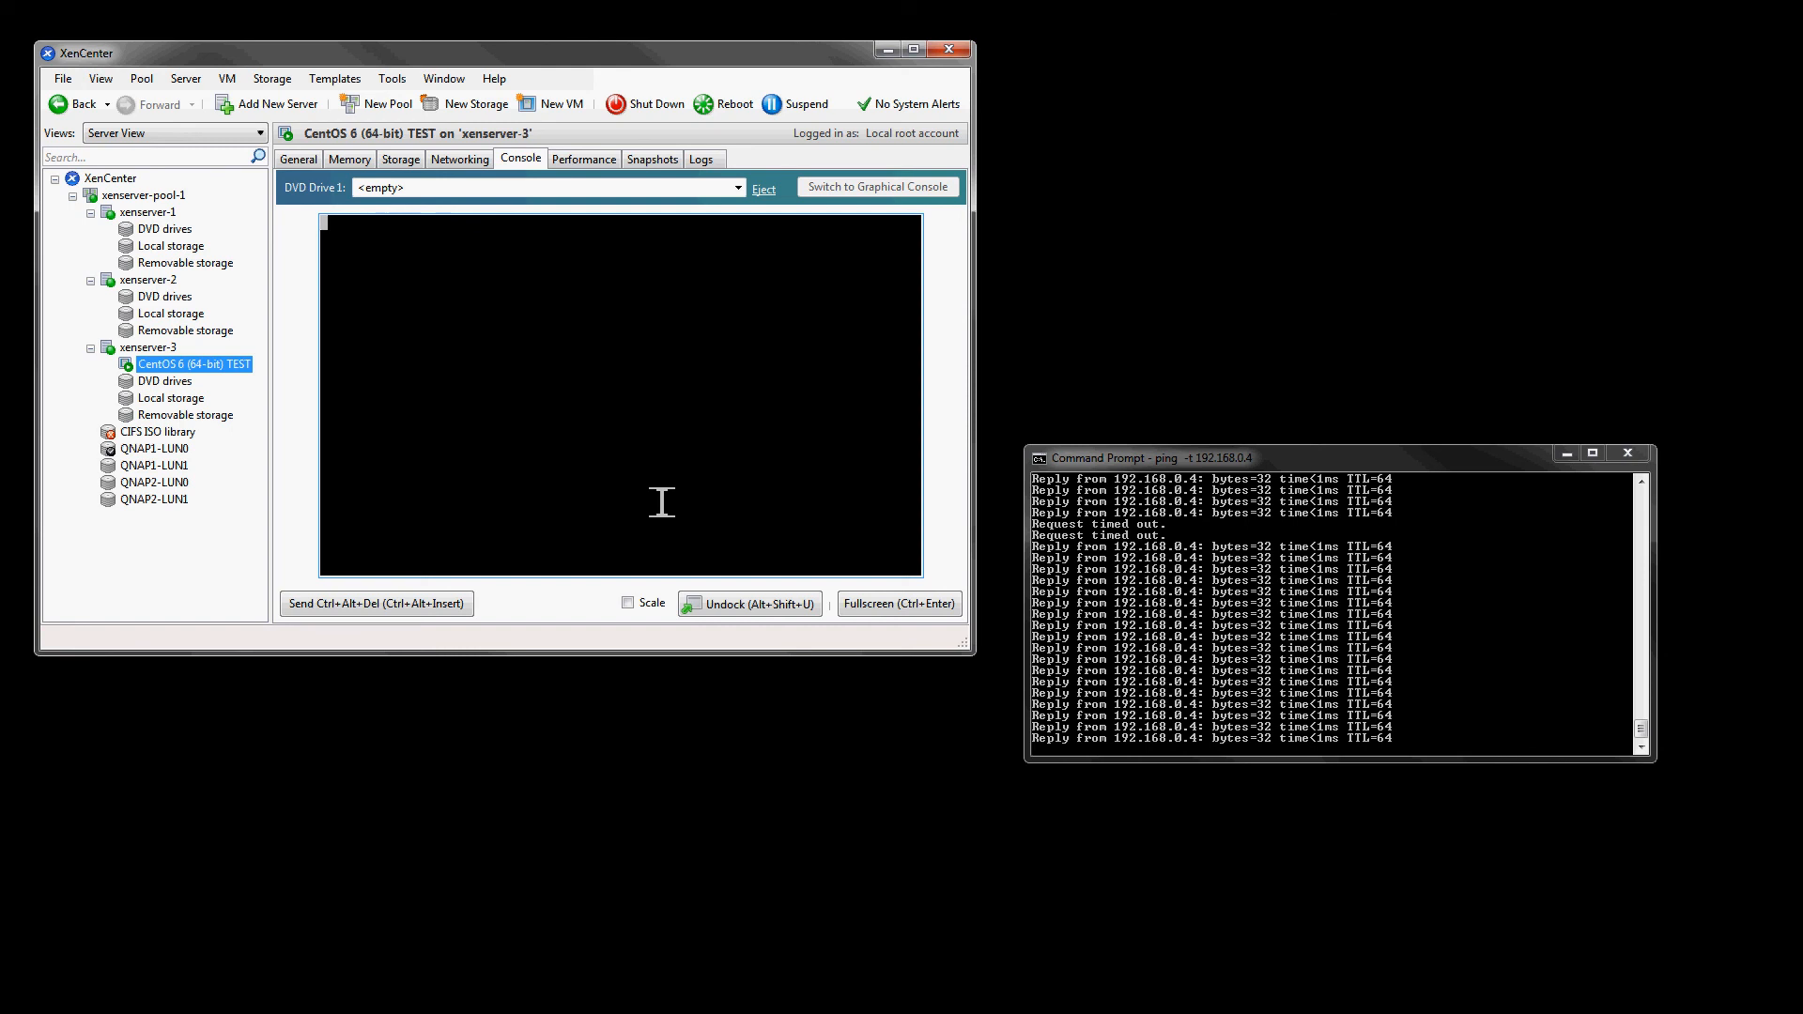
key(Return)
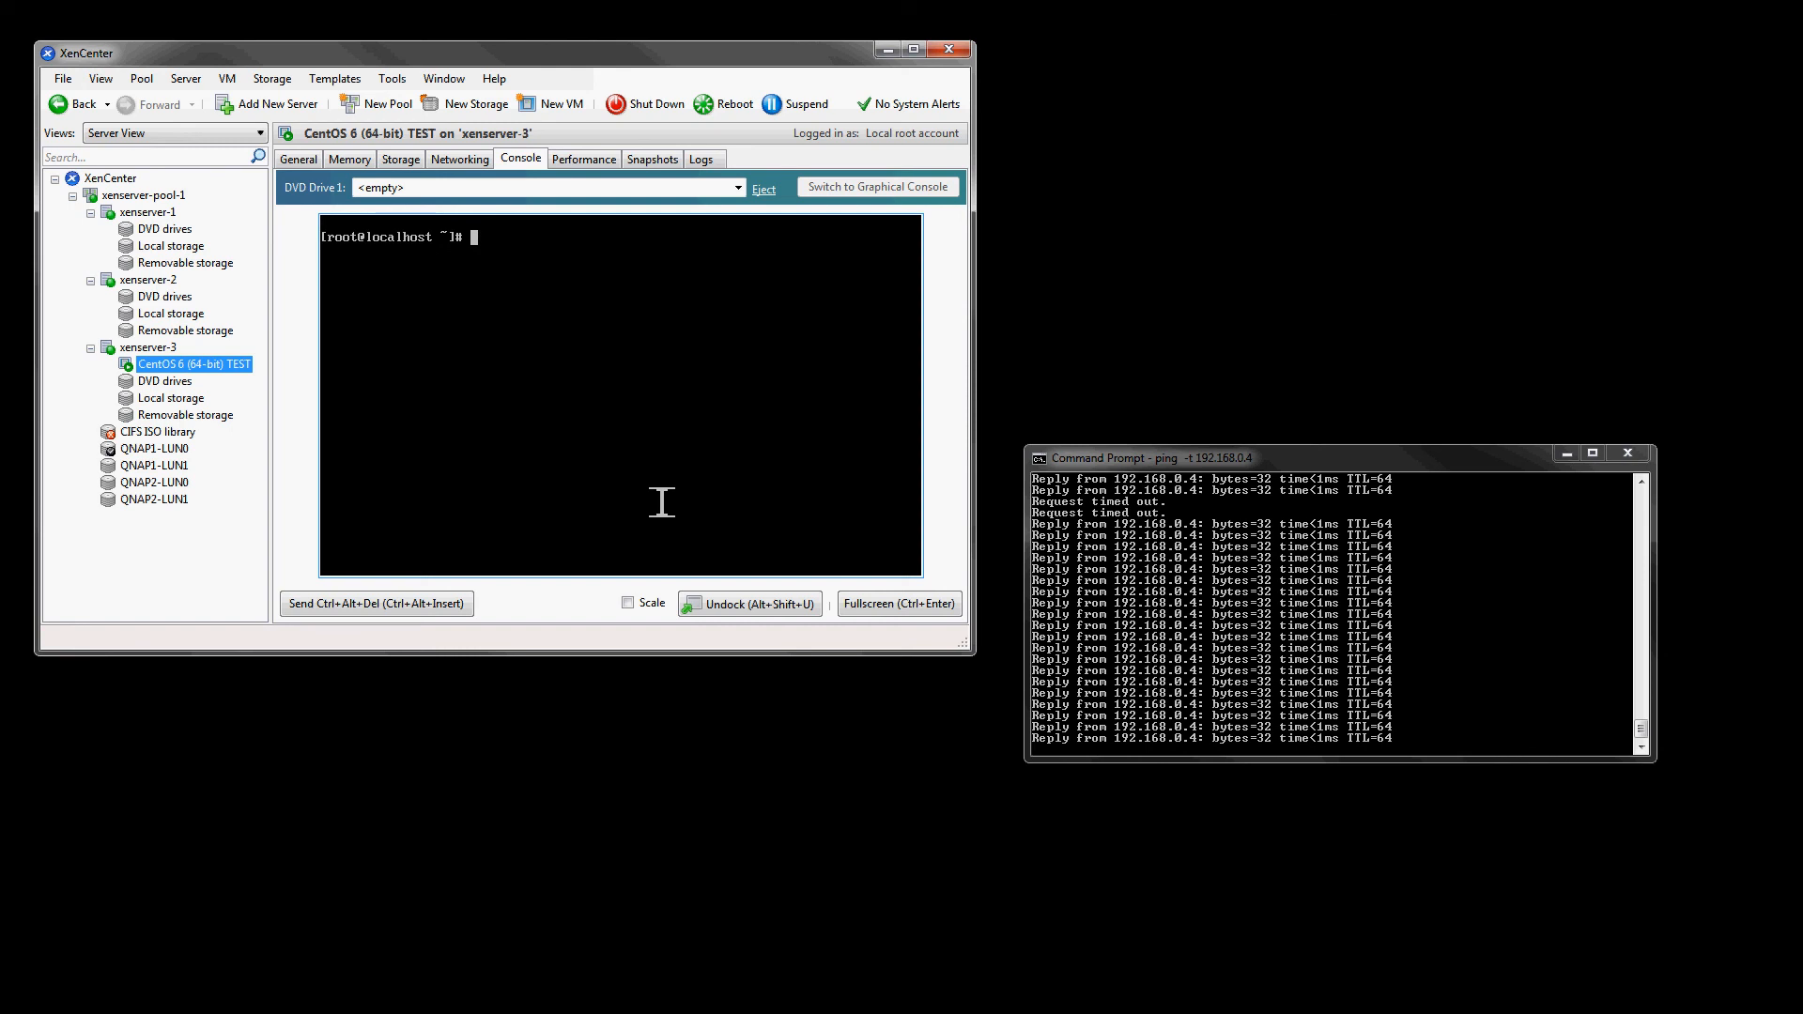
text(hostname)
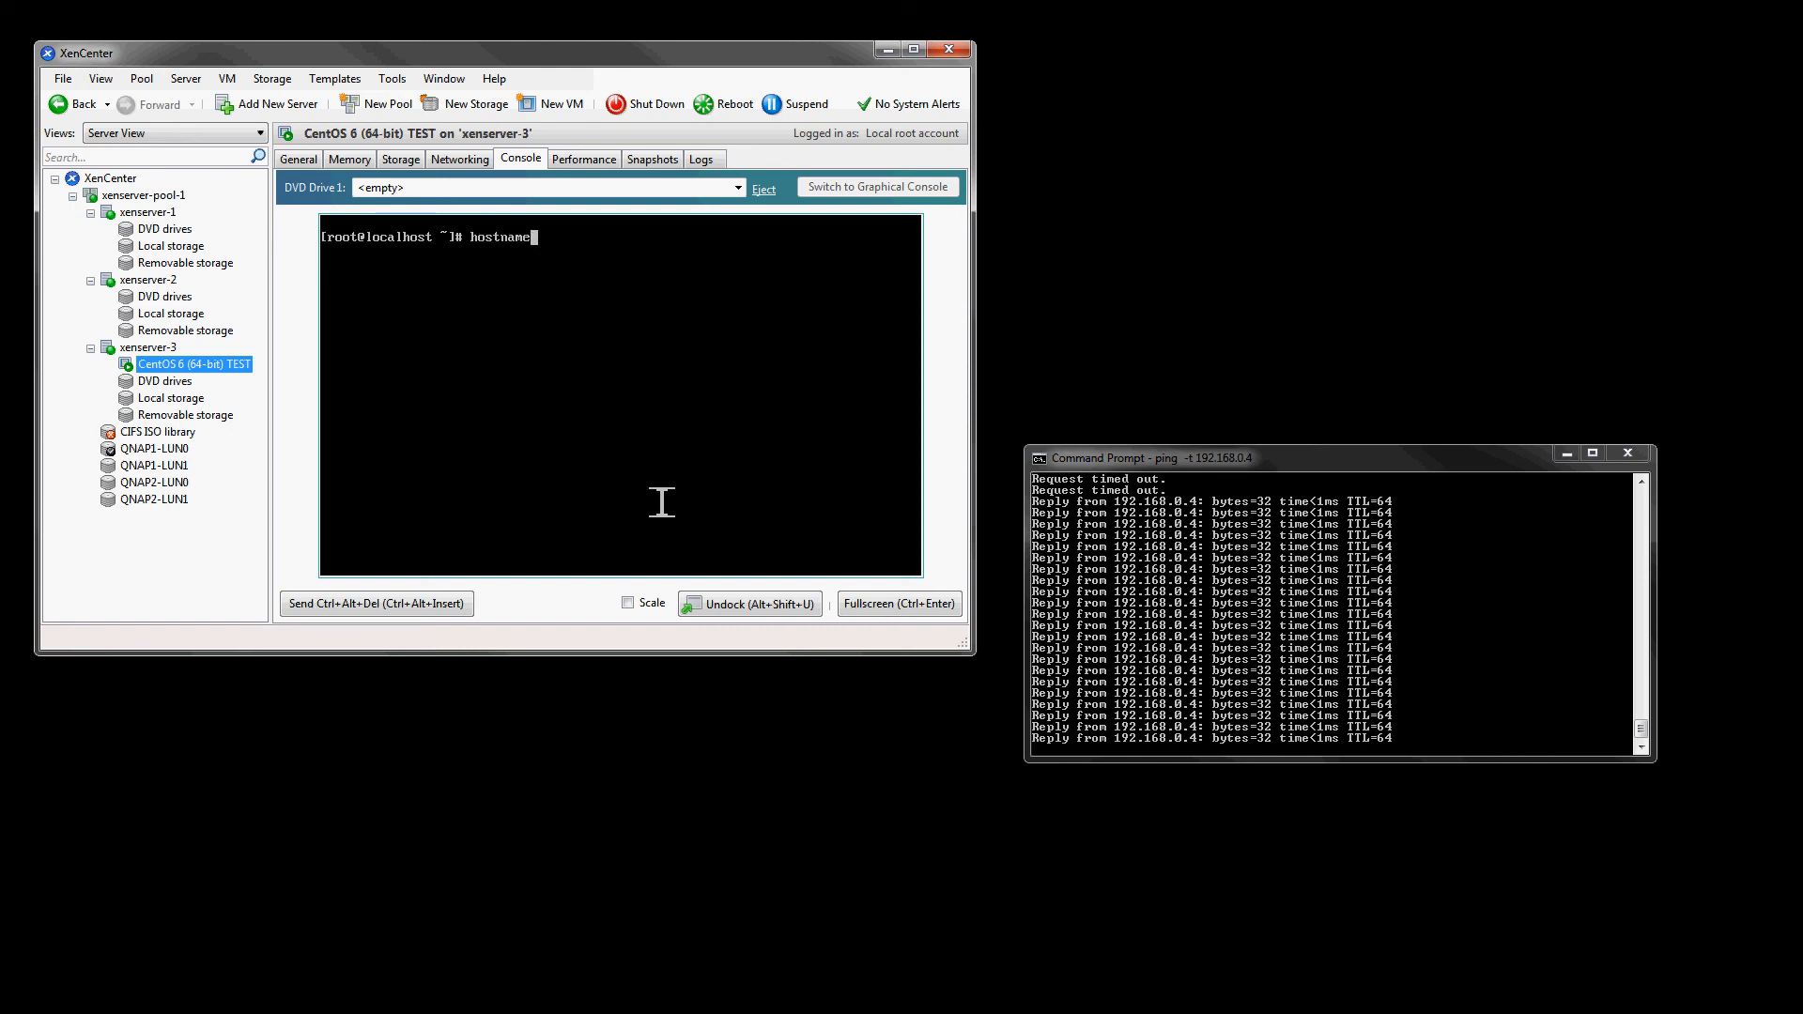
key(Return)
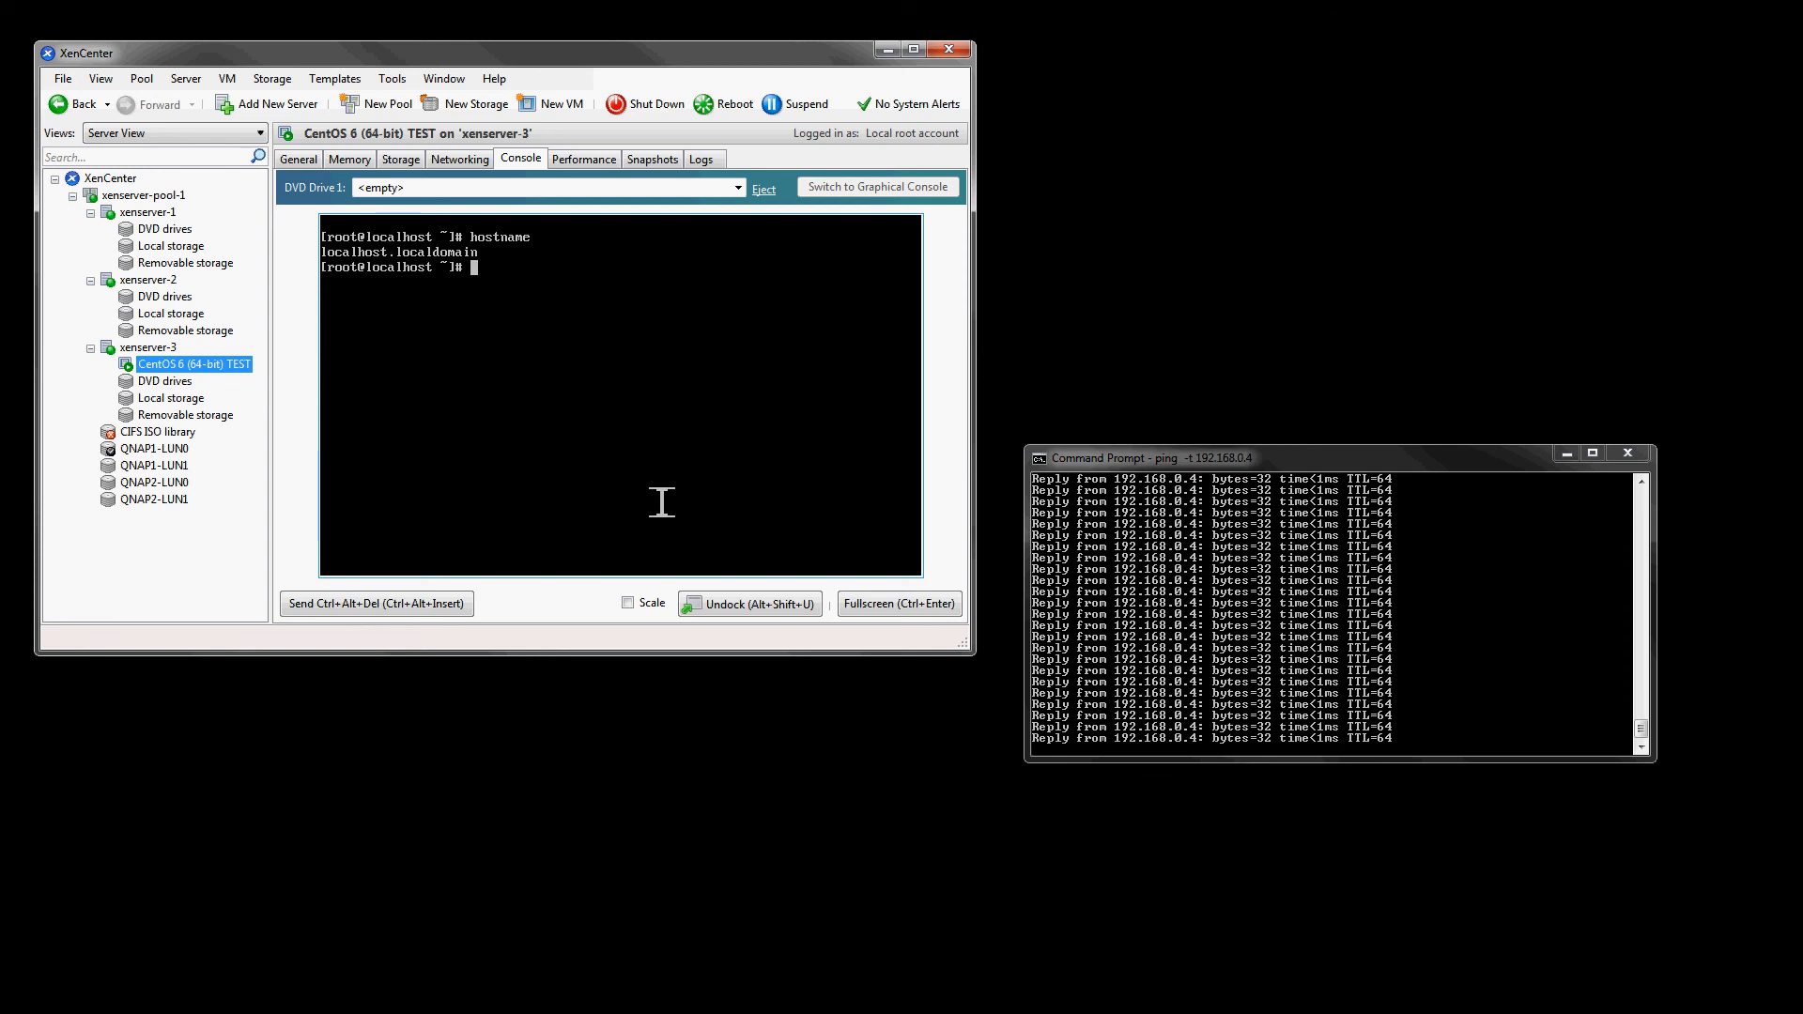
- Clear the VM console screen with the clear command
text(clear)
key(Return)
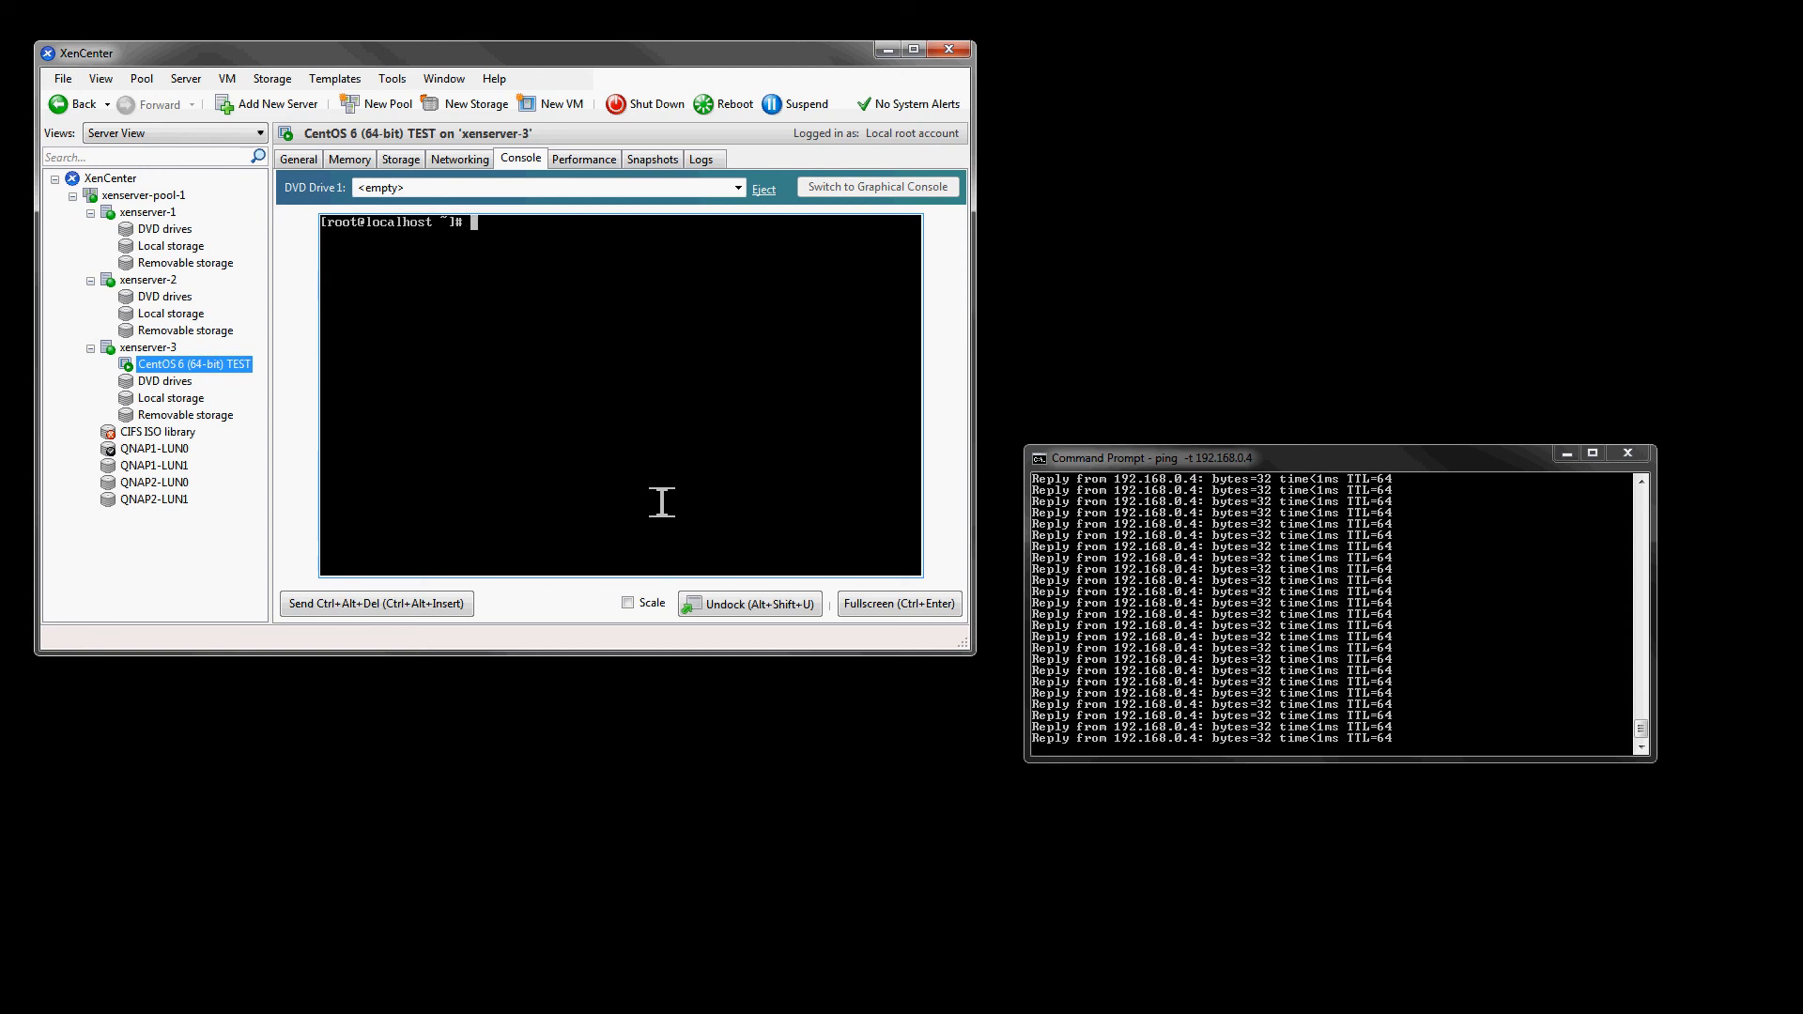
key(alt)
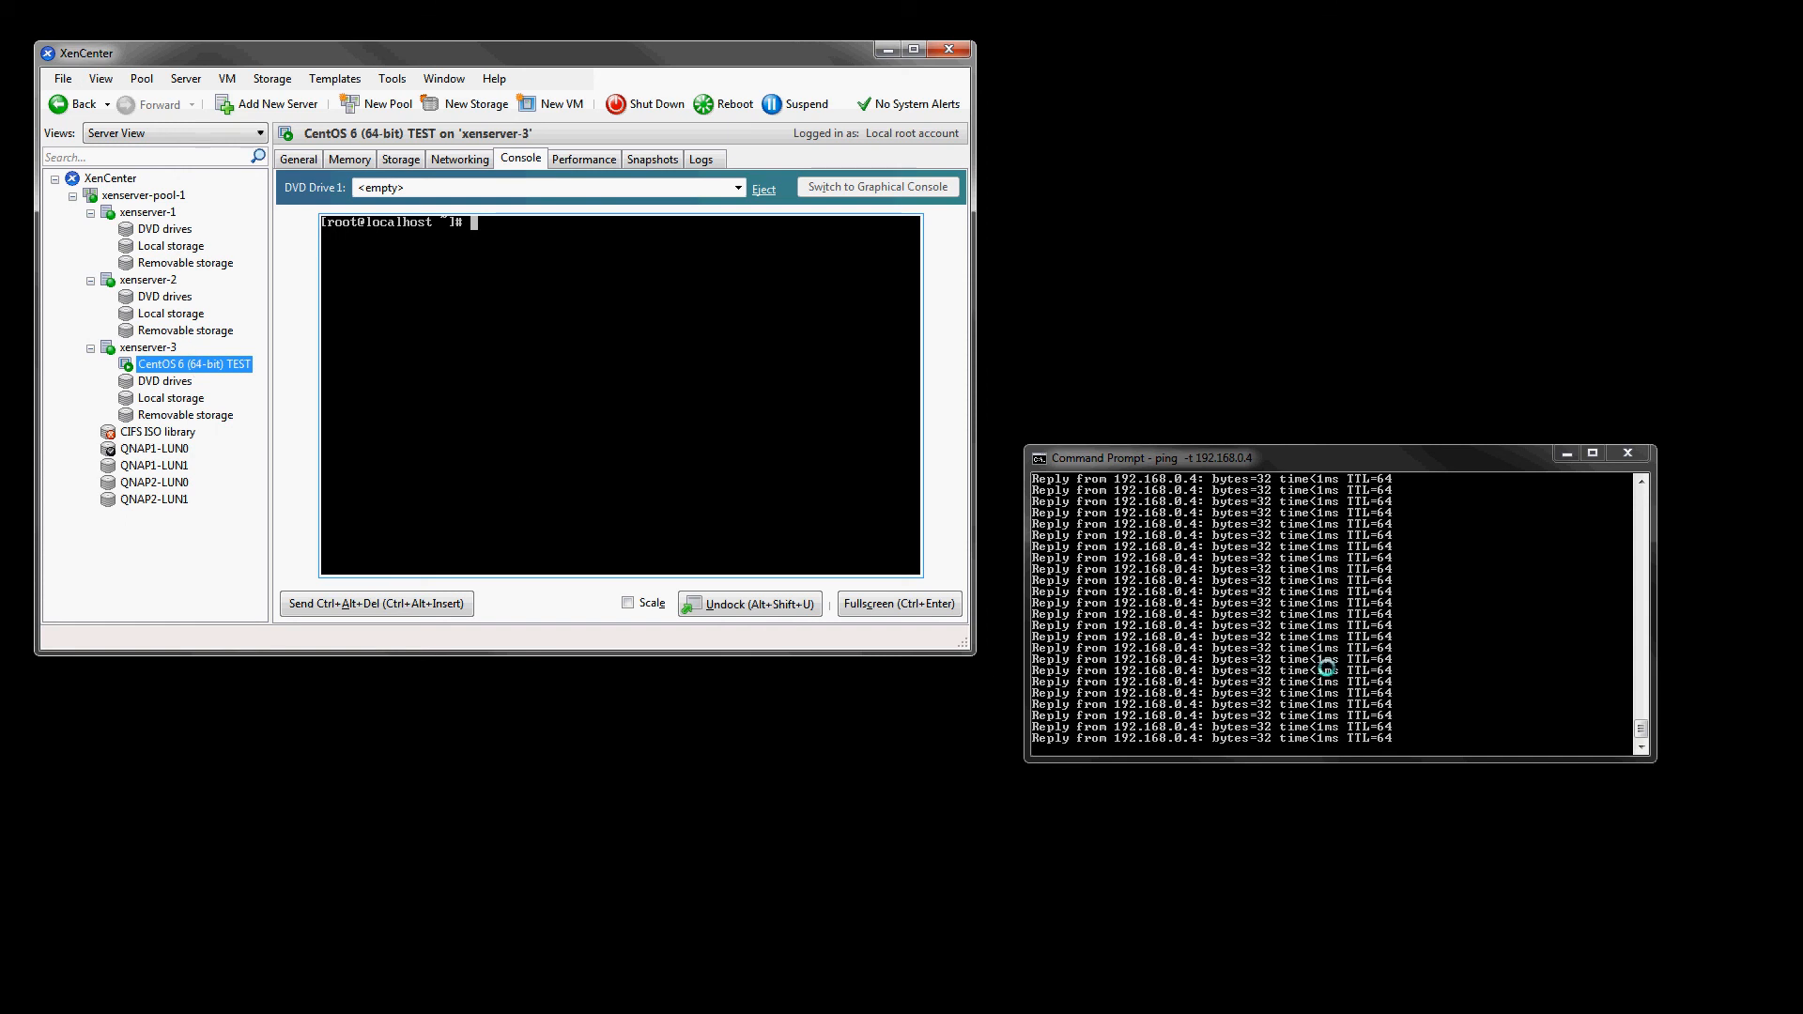
- Migrate the CentOS 6 (64-bit) TEST VM from xenserver-3 to xenserver-1 and open its event log
click(123, 195)
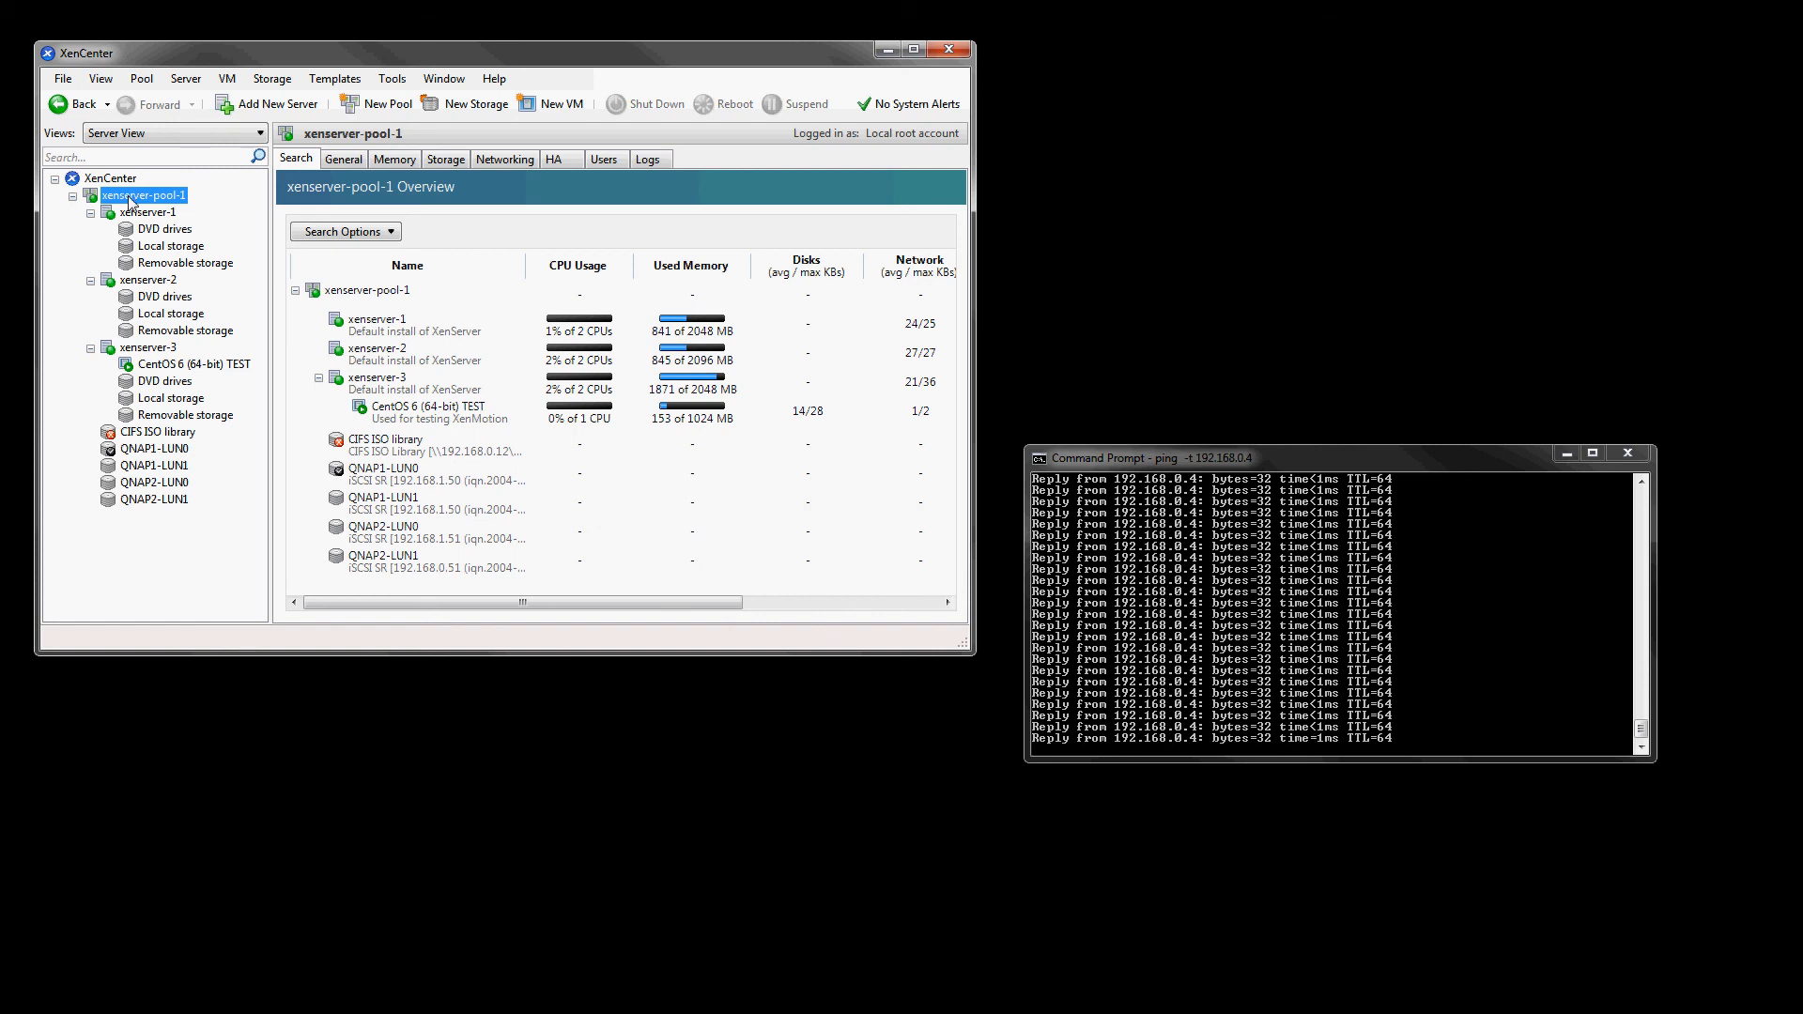
click(182, 367)
right_click(180, 369)
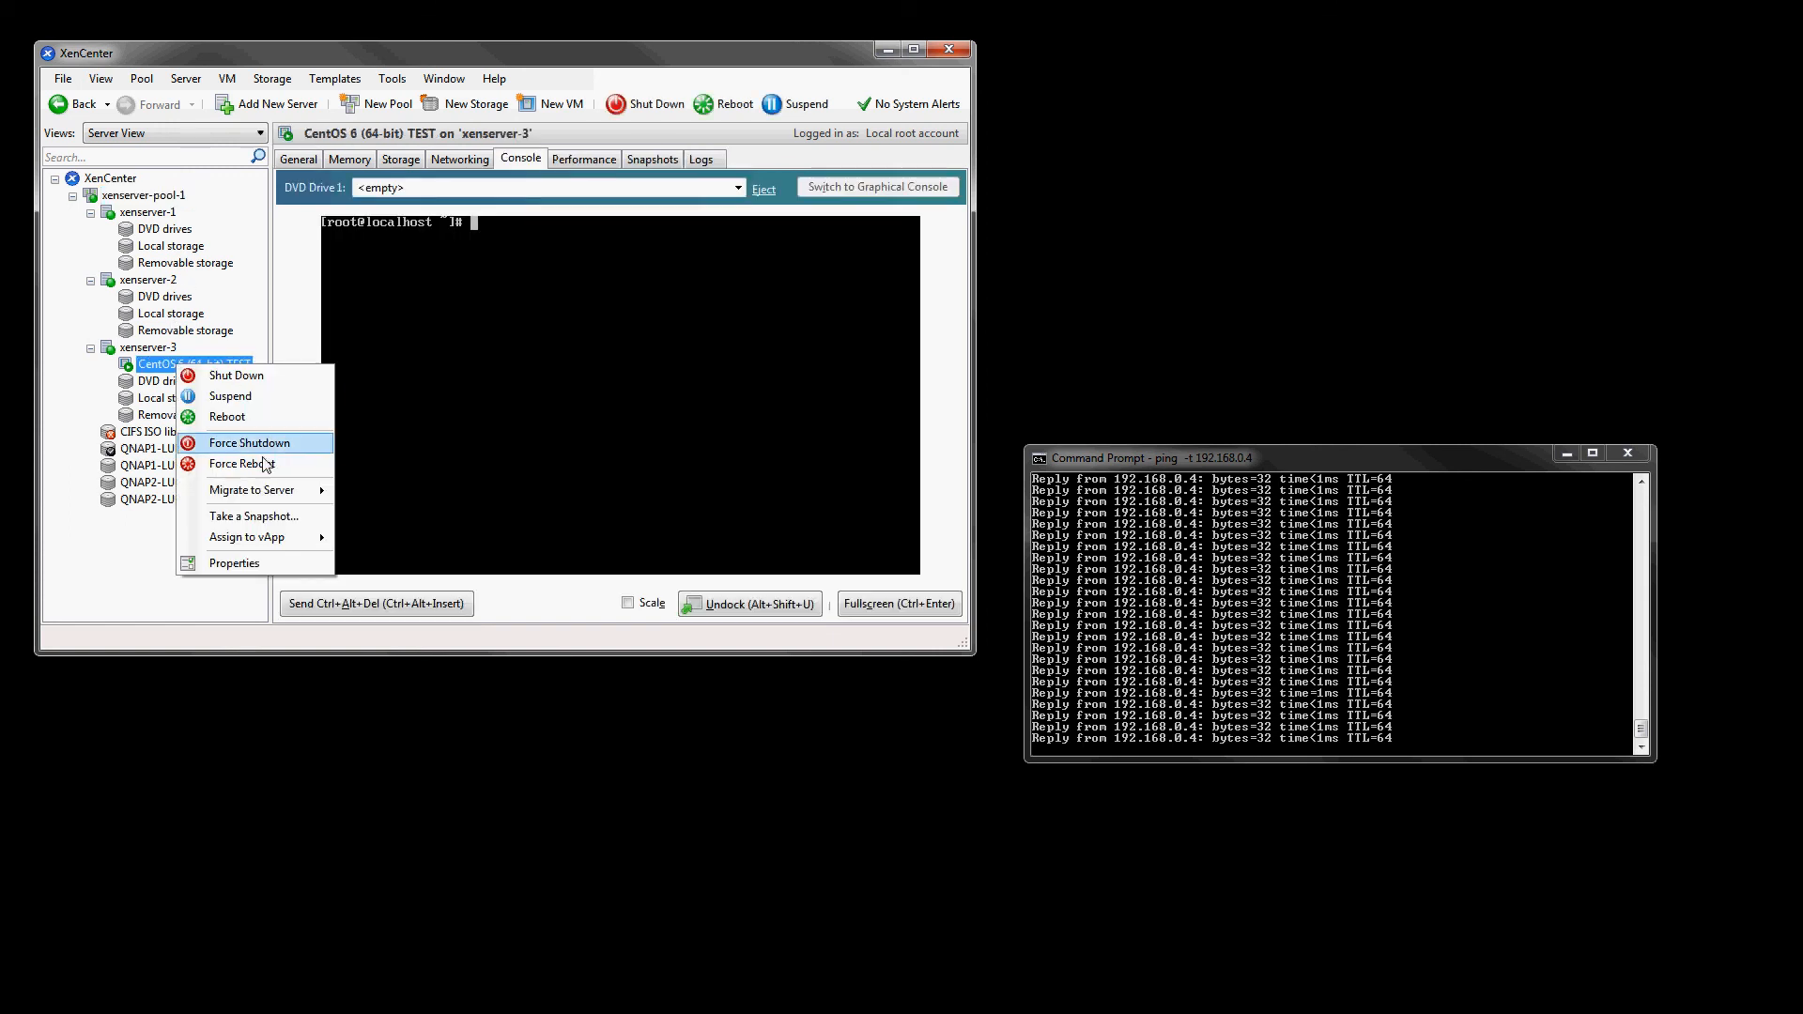
mouse_move(265, 491)
click(419, 516)
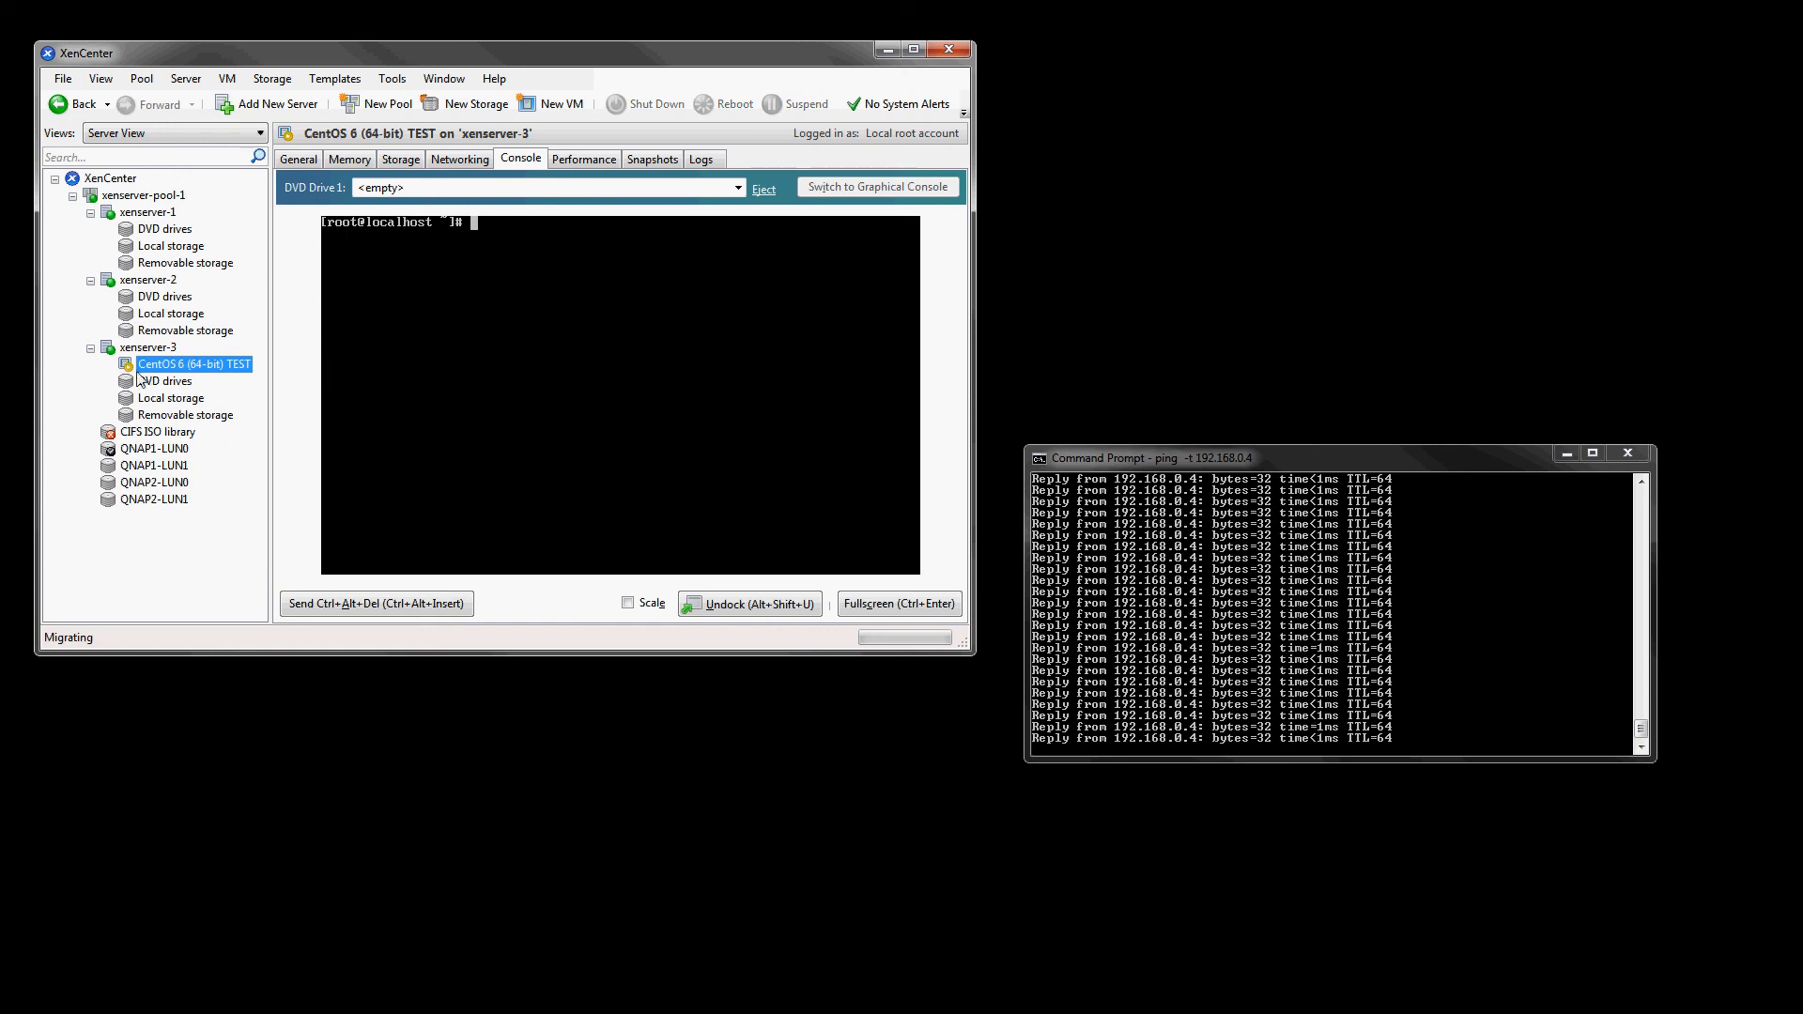
click(699, 159)
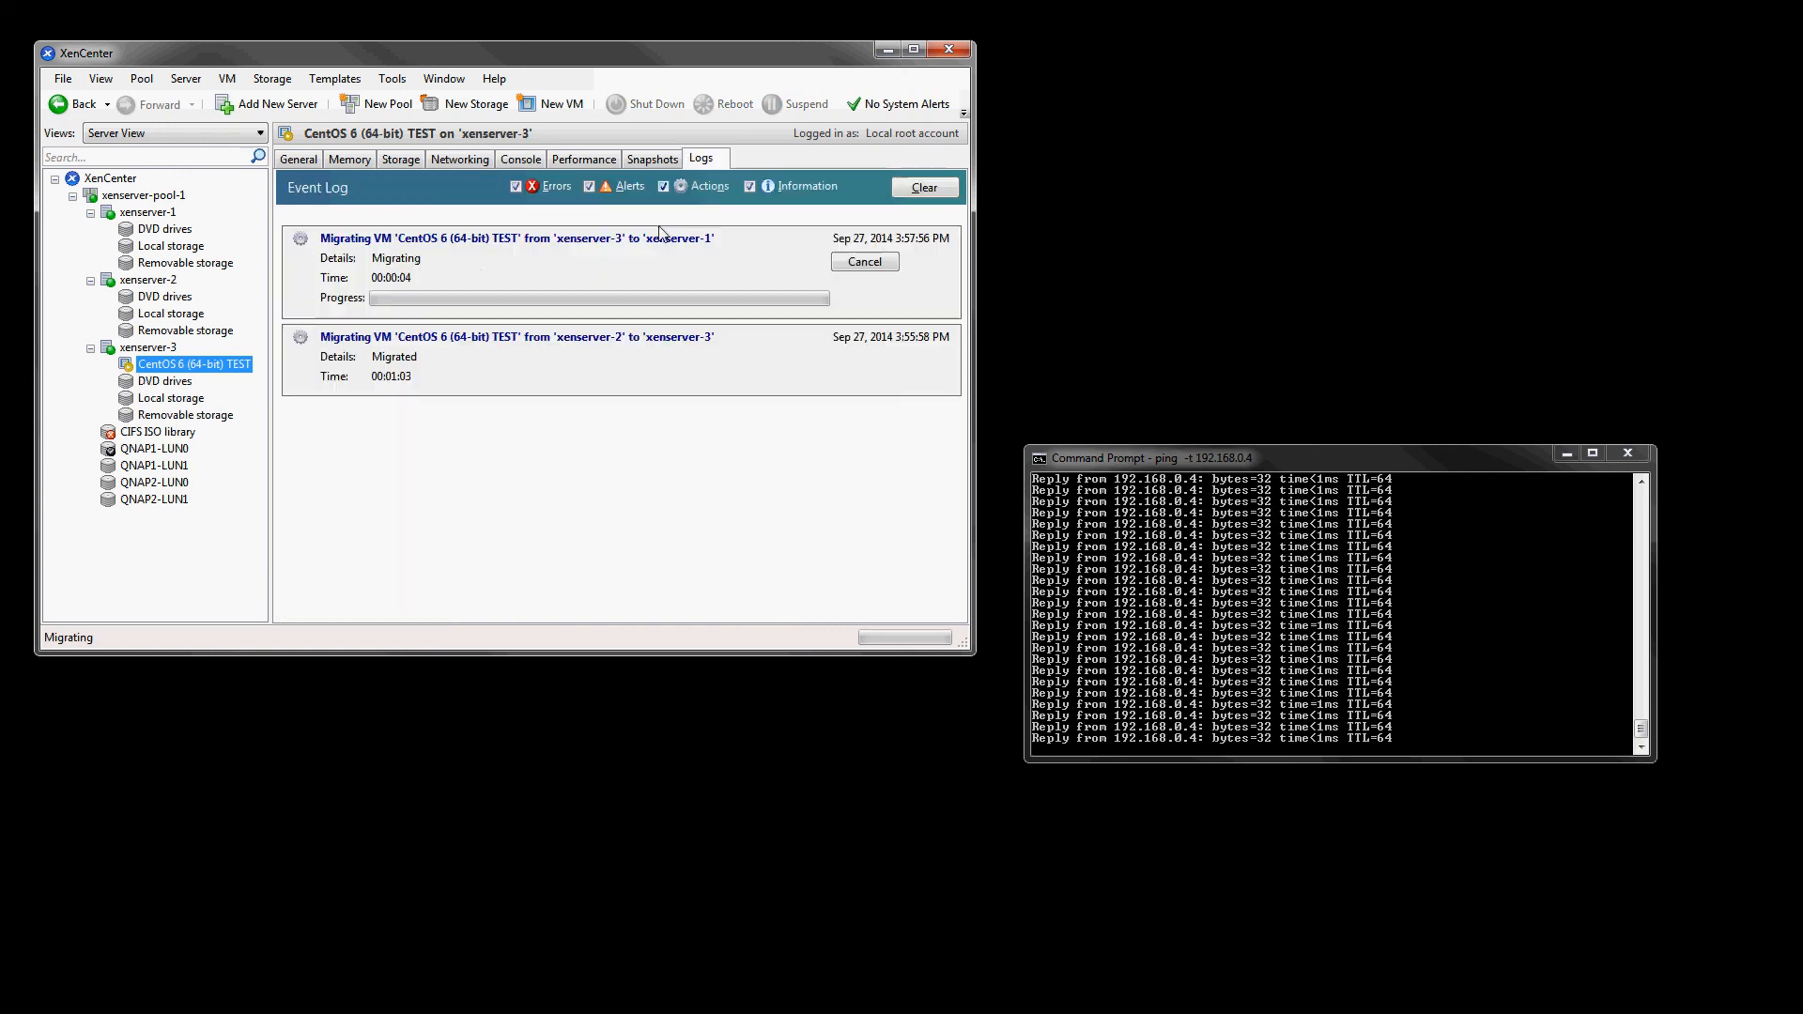